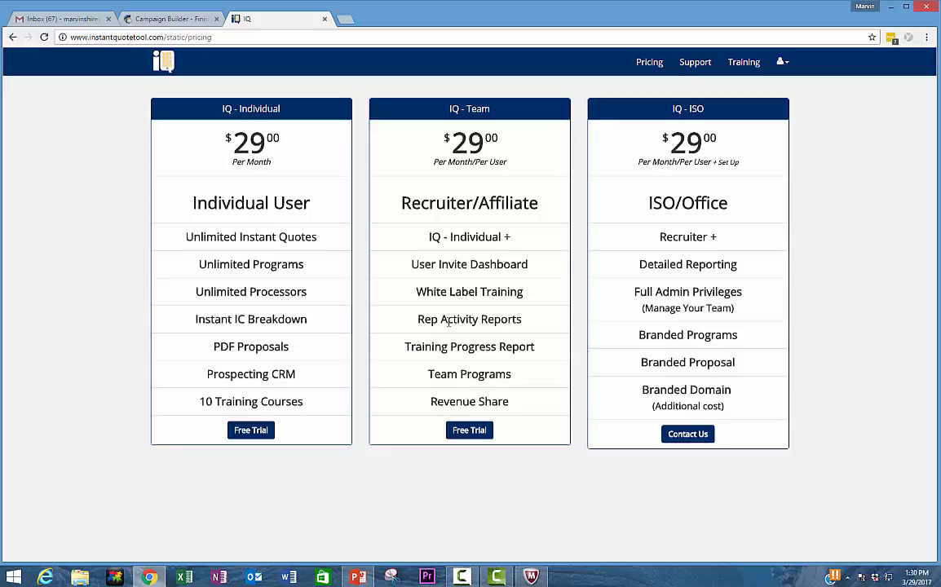
Sign in to the existing Instant Quote Tool account with the prefilled credentials
{"action": "left_click", "coordinate": [257, 432]}
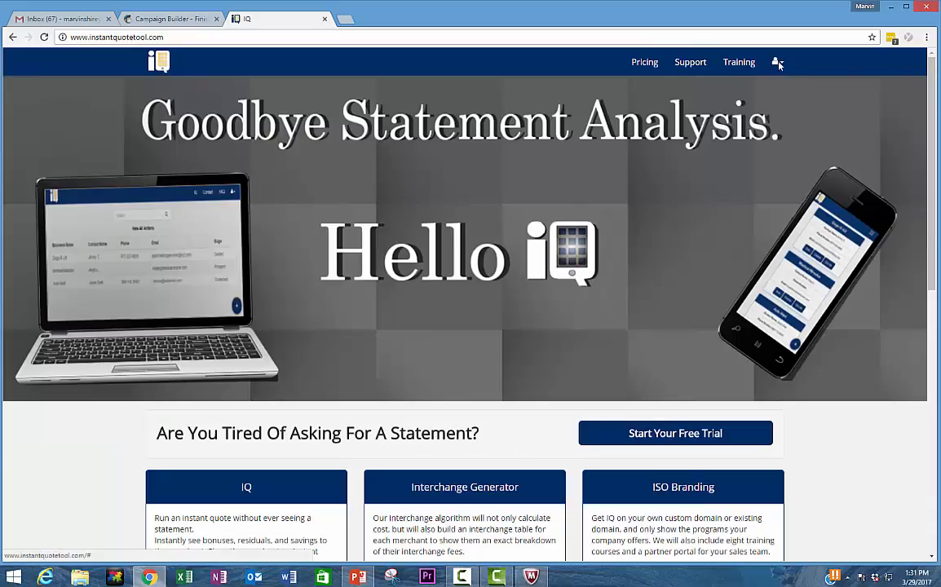
{"action": "left_click", "coordinate": [777, 62]}
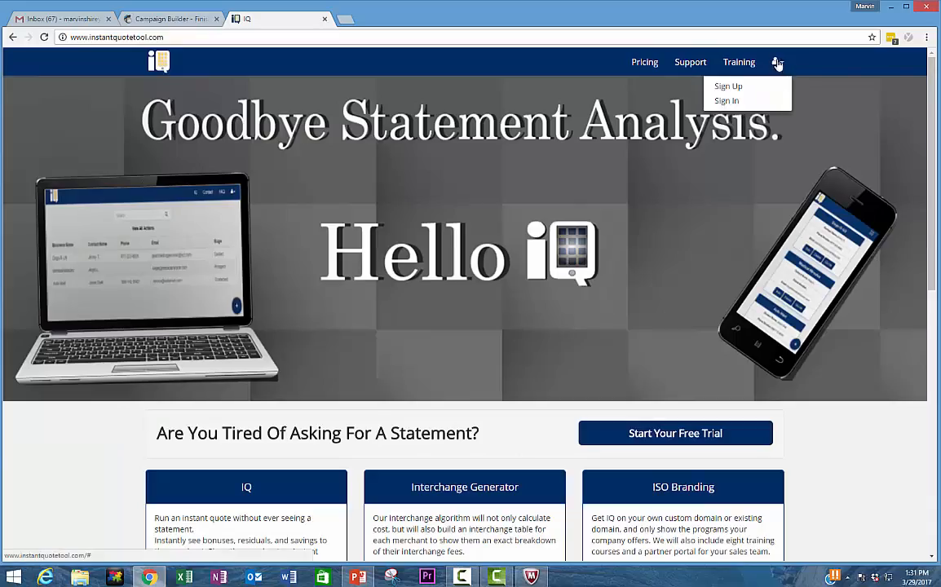
{"action": "left_click", "coordinate": [726, 101]}
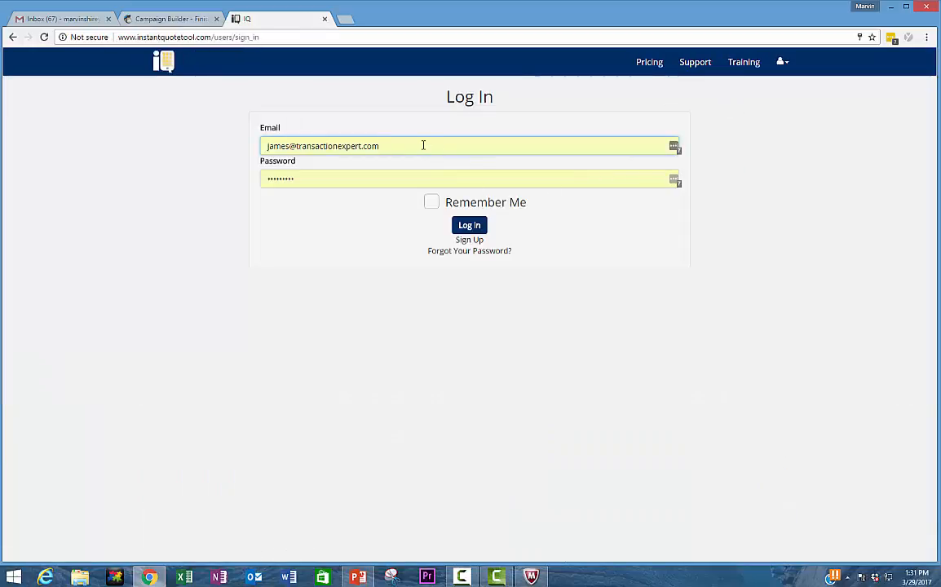
{"action": "left_click", "coordinate": [479, 229]}
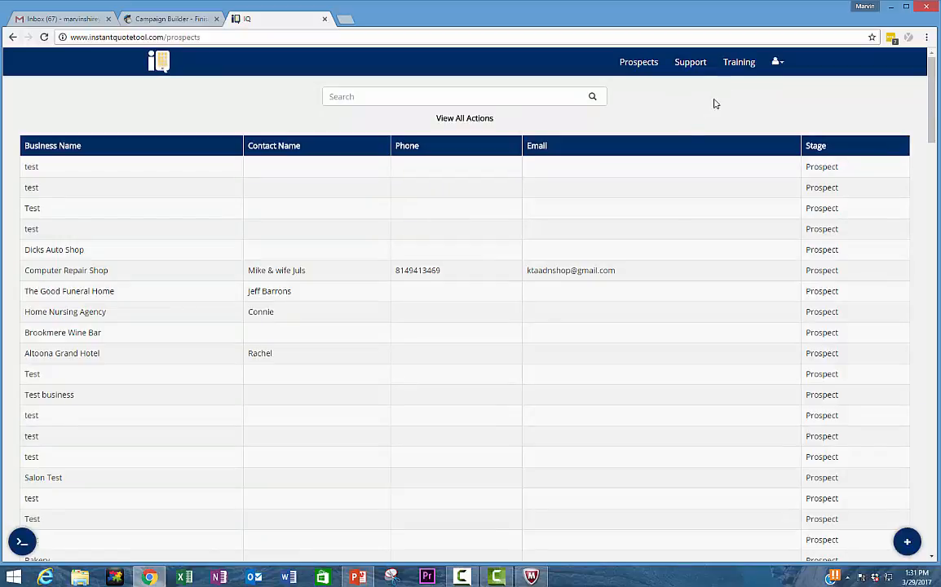
Open the training area and look through the available courses
{"action": "left_click", "coordinate": [737, 70]}
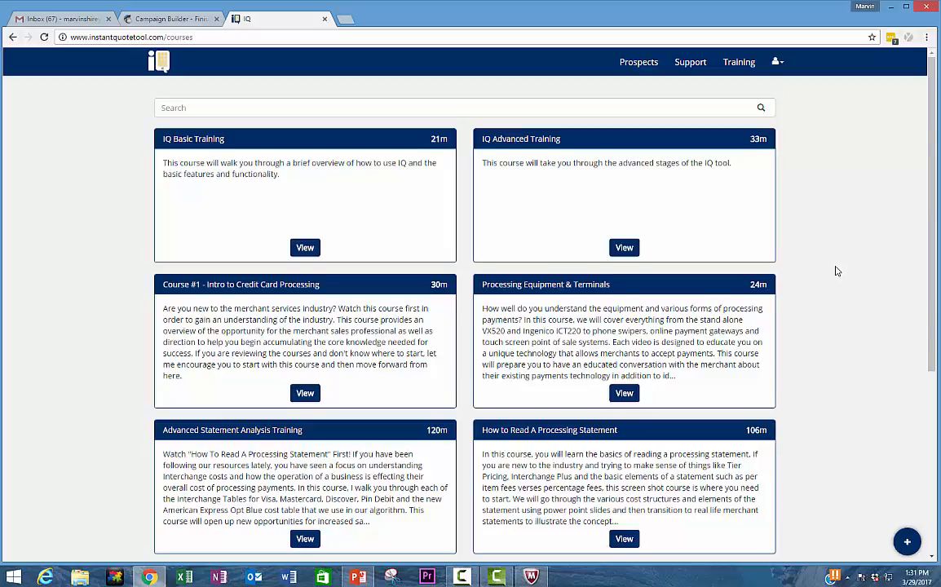
{"action": "scroll", "coordinate": [835, 270], "scroll_direction": "down", "scroll_amount": 4}
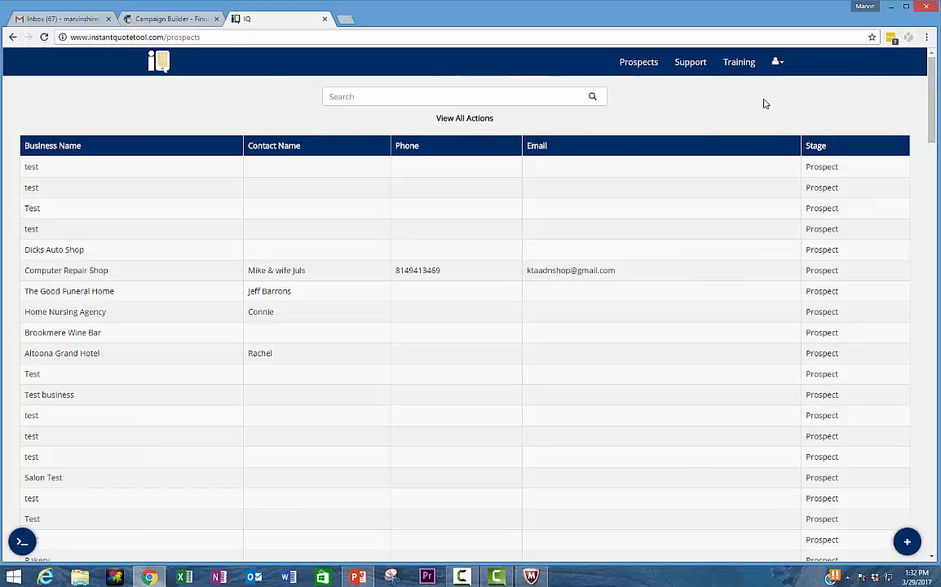
Go to the user profile, view the processor program list, and open the Program Wizard
{"action": "left_click", "coordinate": [778, 65]}
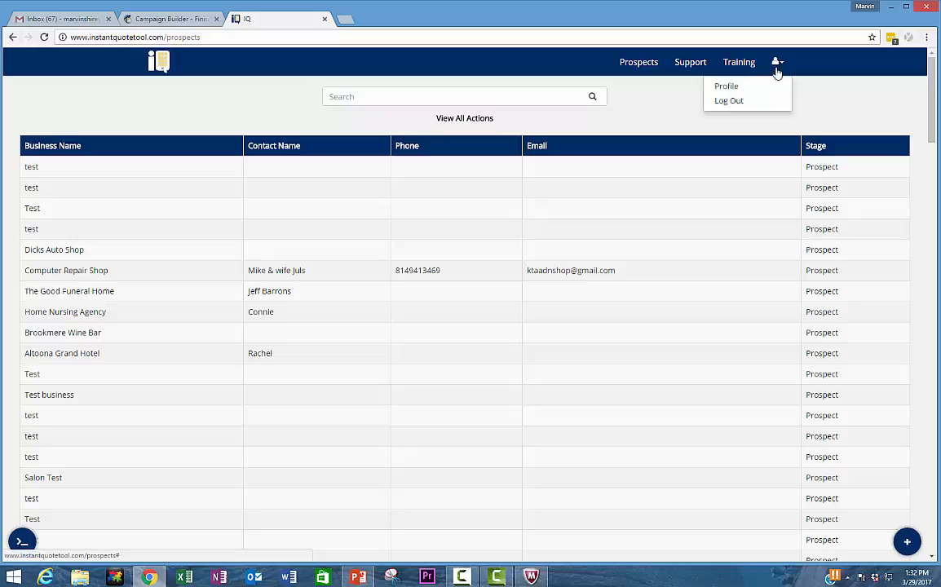
{"action": "left_click", "coordinate": [727, 88]}
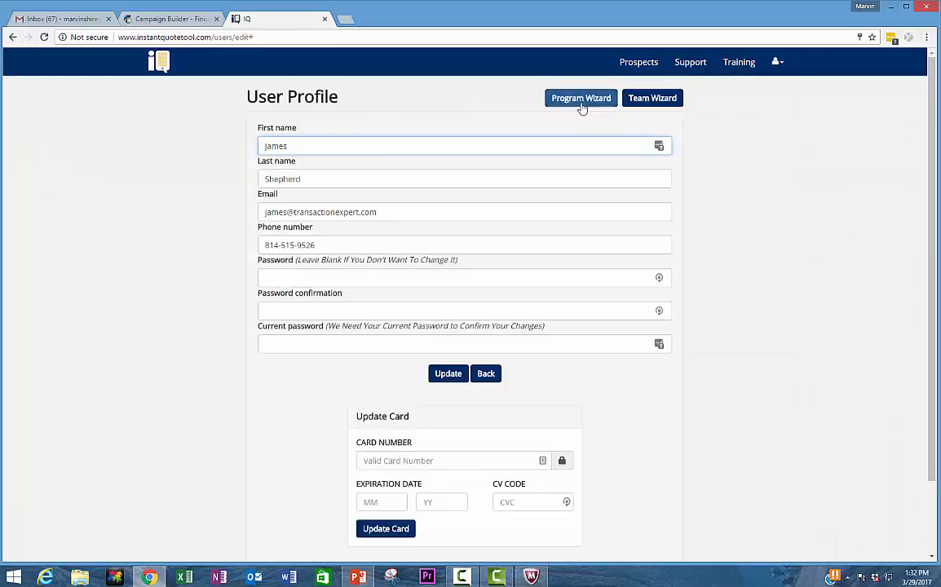
{"action": "left_click", "coordinate": [581, 100]}
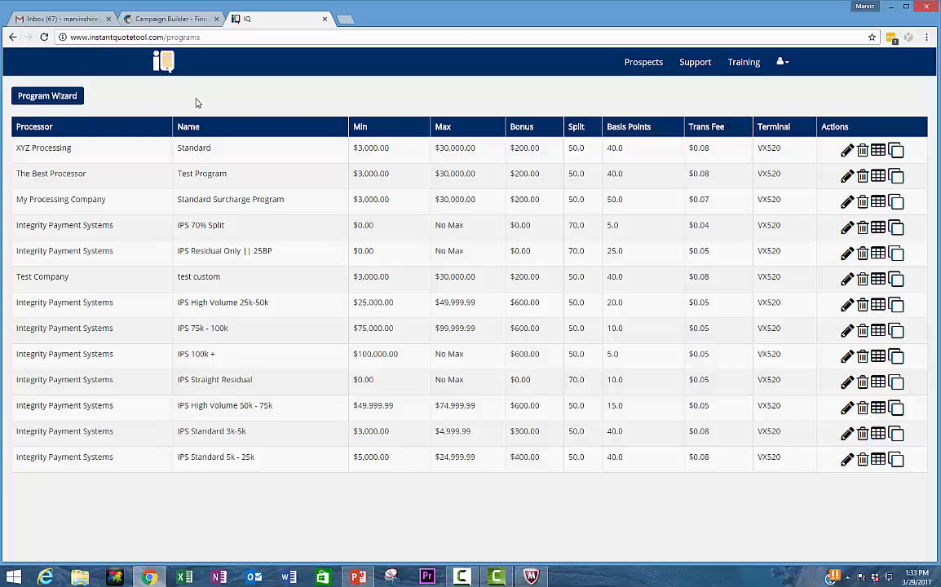
{"action": "left_click", "coordinate": [62, 98]}
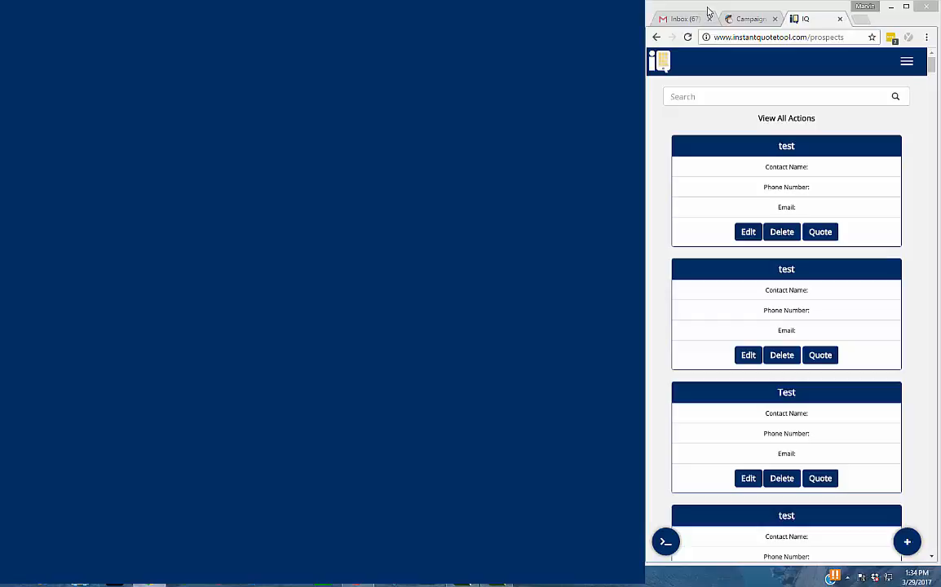
Enlarge the browser window, start a new prospect and search the business types for "retail"
{"action": "double_click", "coordinate": [708, 12]}
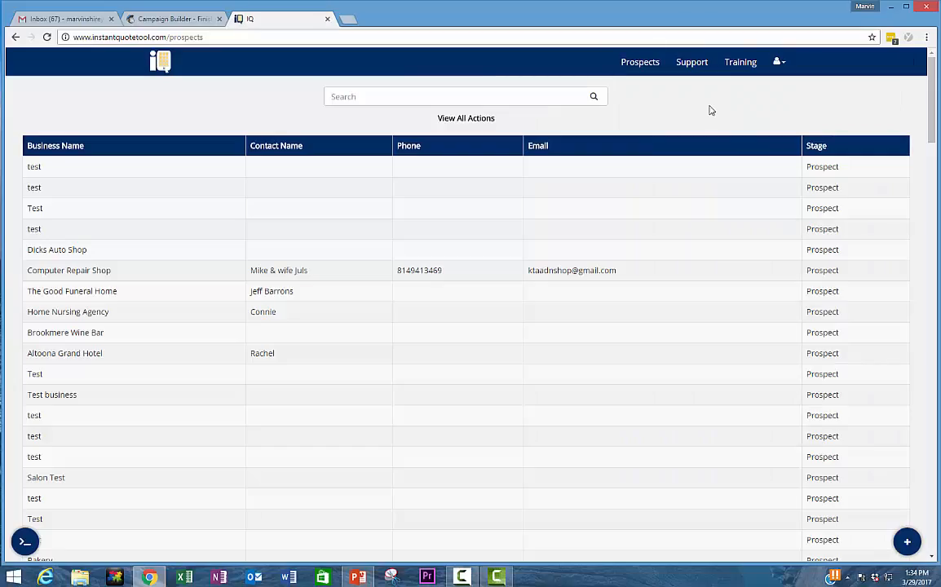
{"action": "left_click", "coordinate": [907, 543]}
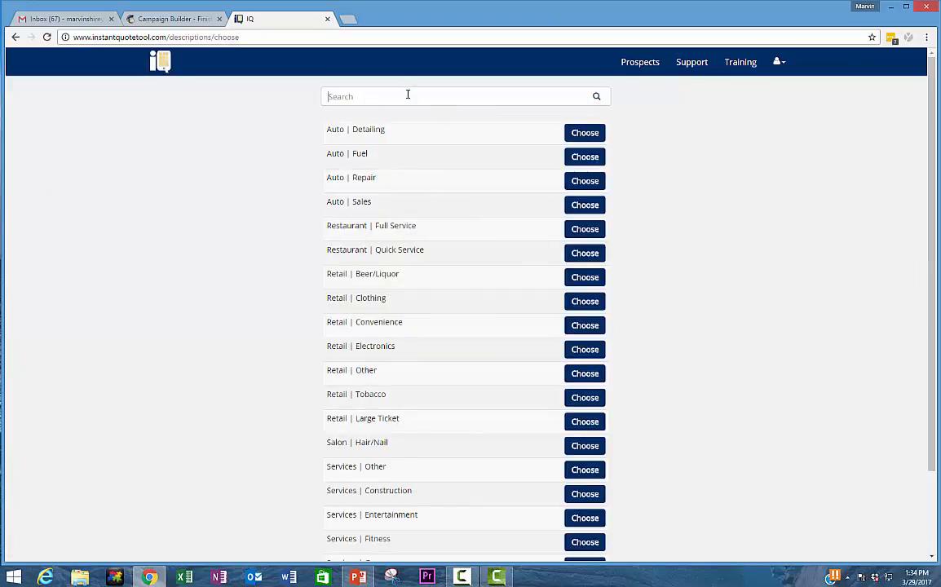
{"action": "type", "text": "retail"}
{"action": "key", "text": "Return"}
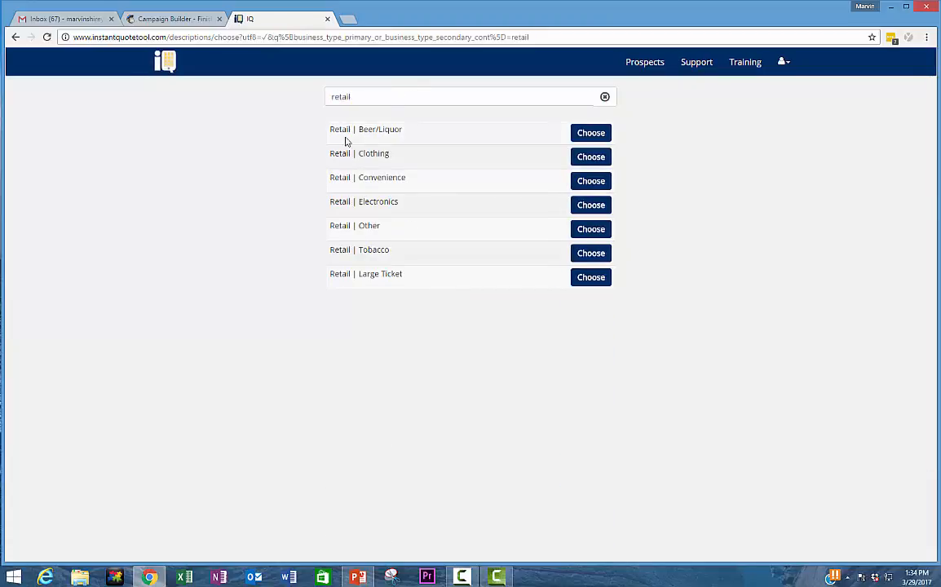
Search the business types for "quick" and choose Restaurant | Quick Service for the new prospect
{"action": "left_click_drag", "start_coordinate": [363, 101], "coordinate": [321, 99]}
{"action": "type", "text": "quick"}
{"action": "key", "text": "Return"}
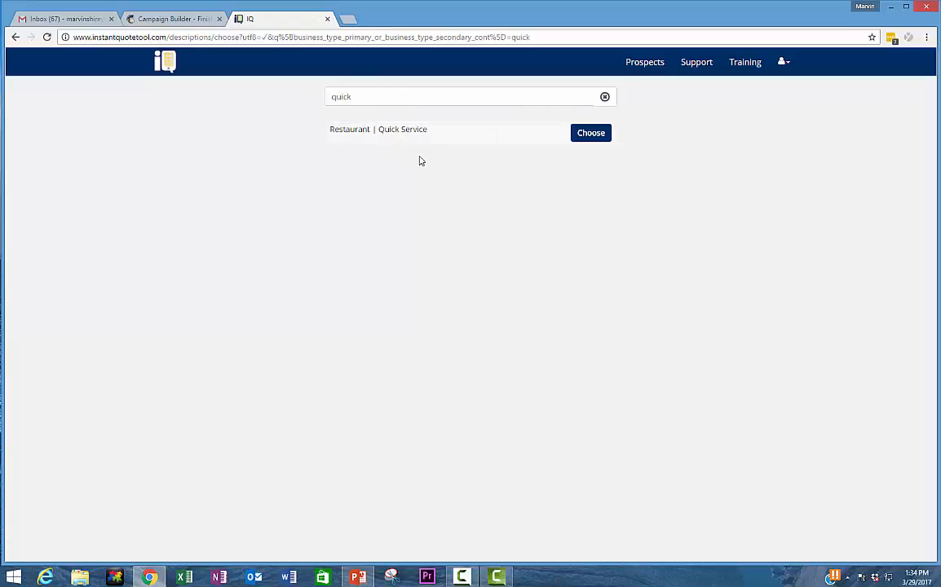
{"action": "left_click", "coordinate": [582, 136]}
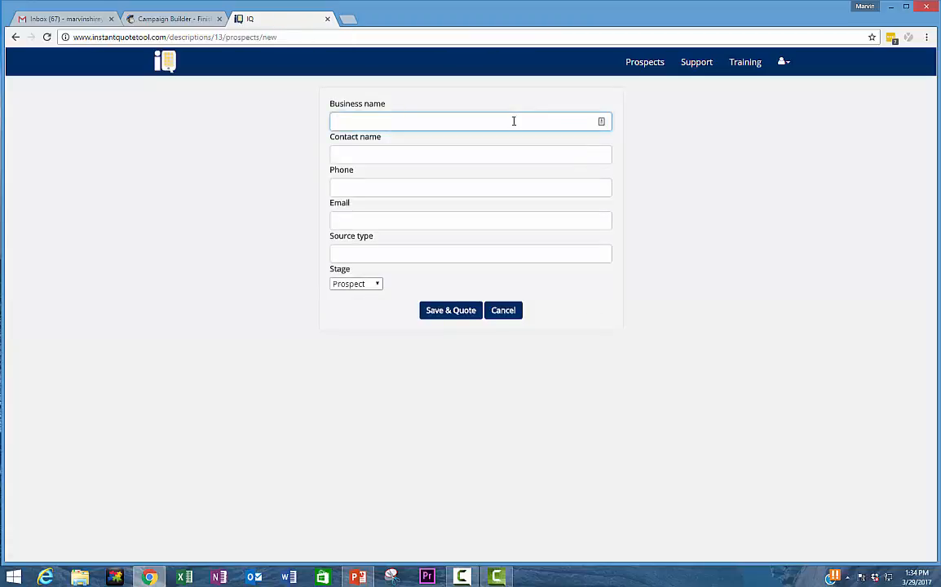
Enter Tony's Taco Stand as the business name, fill in the contact's name, and save the prospect for quoting
{"action": "type", "text": "Tony"}
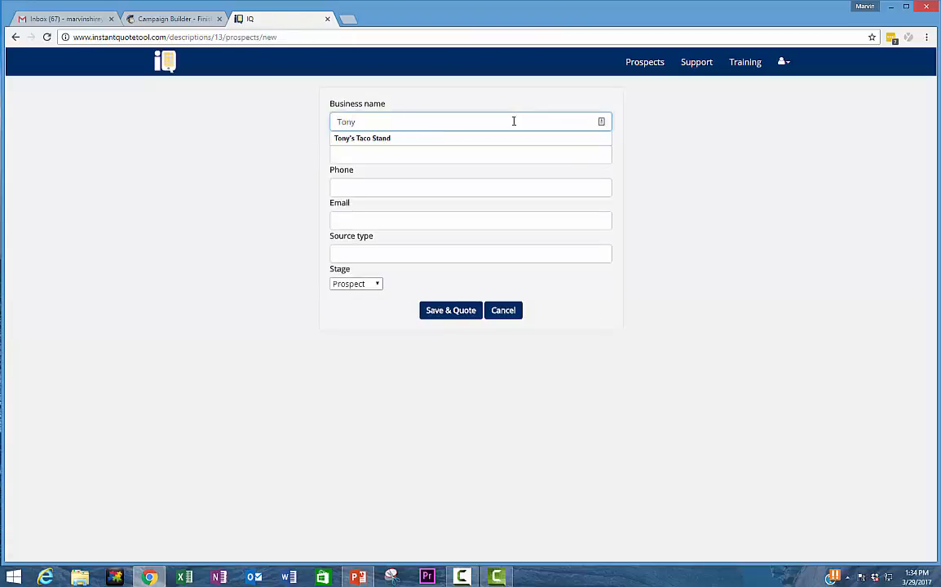
{"action": "key", "text": "Down"}
{"action": "key", "text": "Tab"}
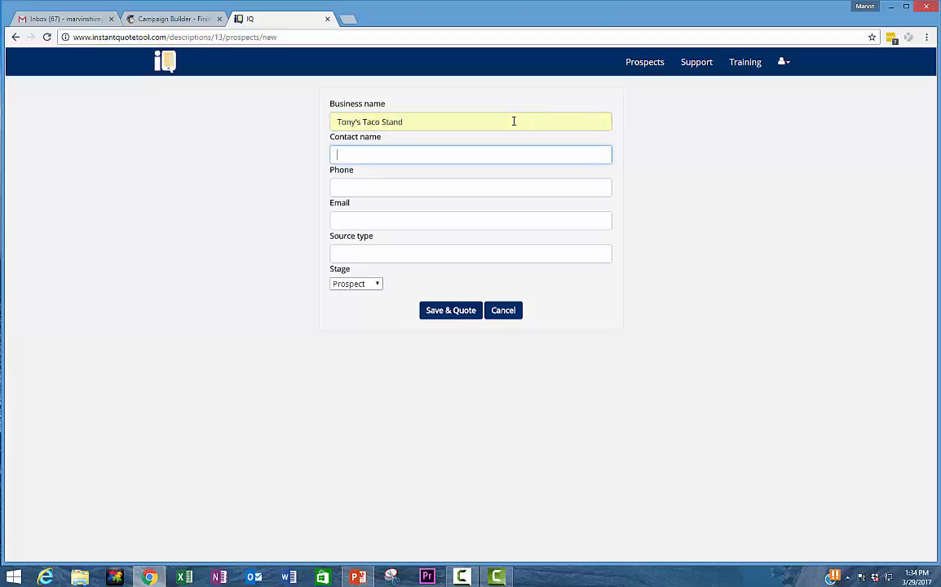
{"action": "type", "text": "To"}
{"action": "key", "text": "Down"}
{"action": "key", "text": "Tab"}
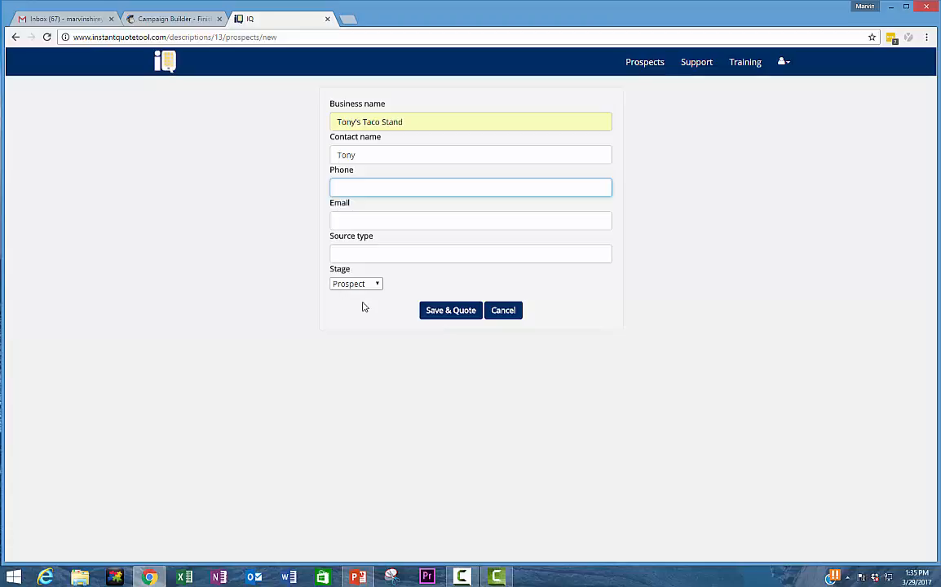
{"action": "left_click", "coordinate": [451, 311]}
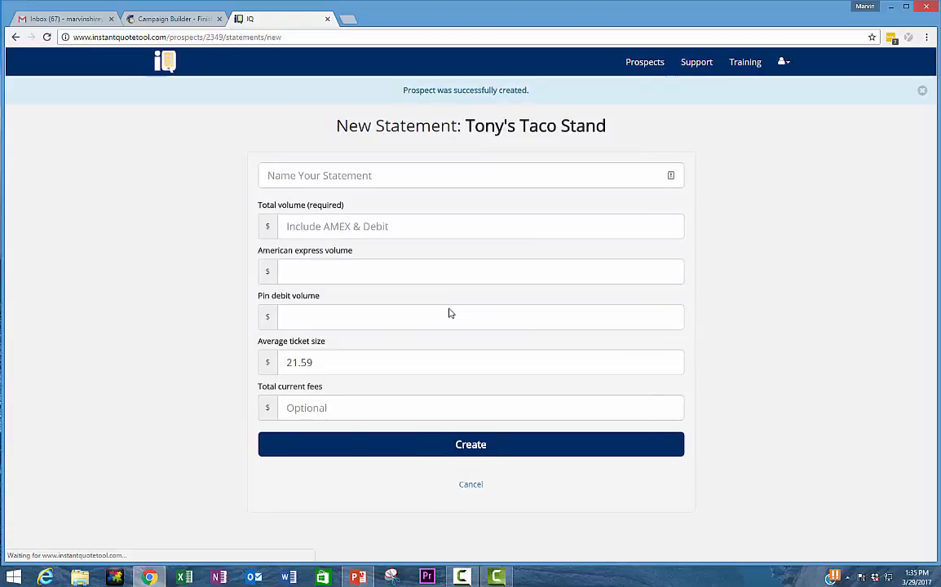
Name the new statement June 2016 and set its total volume to $10000
{"action": "left_click", "coordinate": [322, 175]}
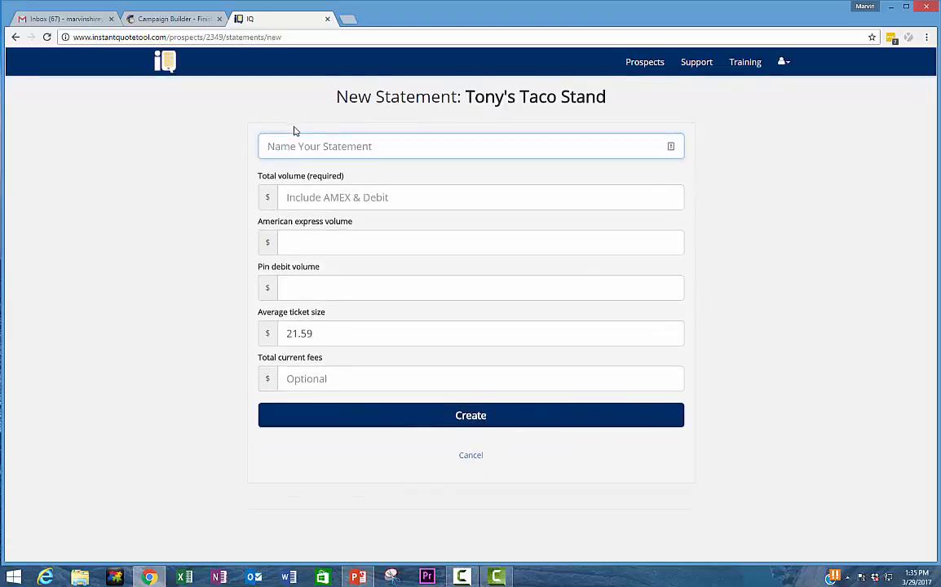
{"action": "type", "text": "June"}
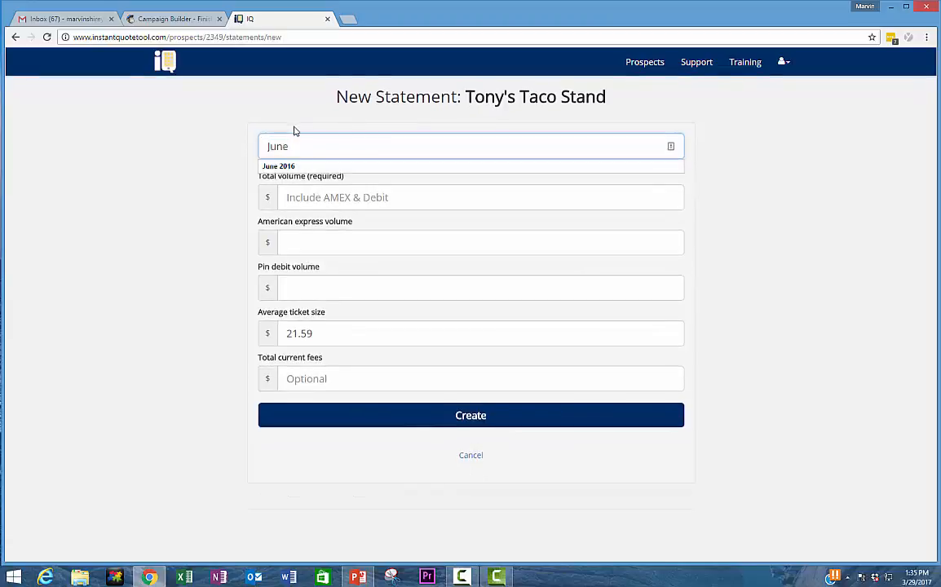
{"action": "key", "text": "Down"}
{"action": "key", "text": "Return"}
{"action": "key", "text": "Tab"}
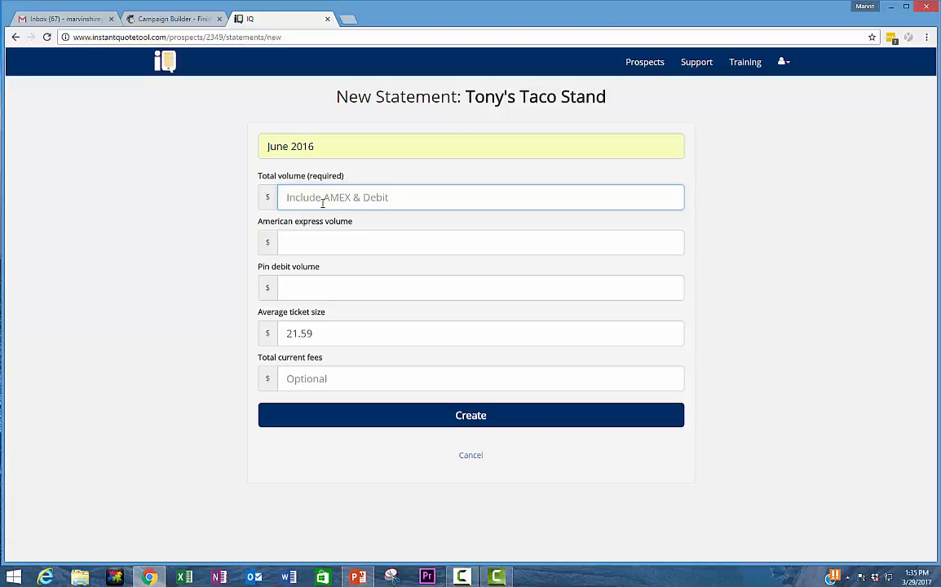
{"action": "type", "text": "10000"}
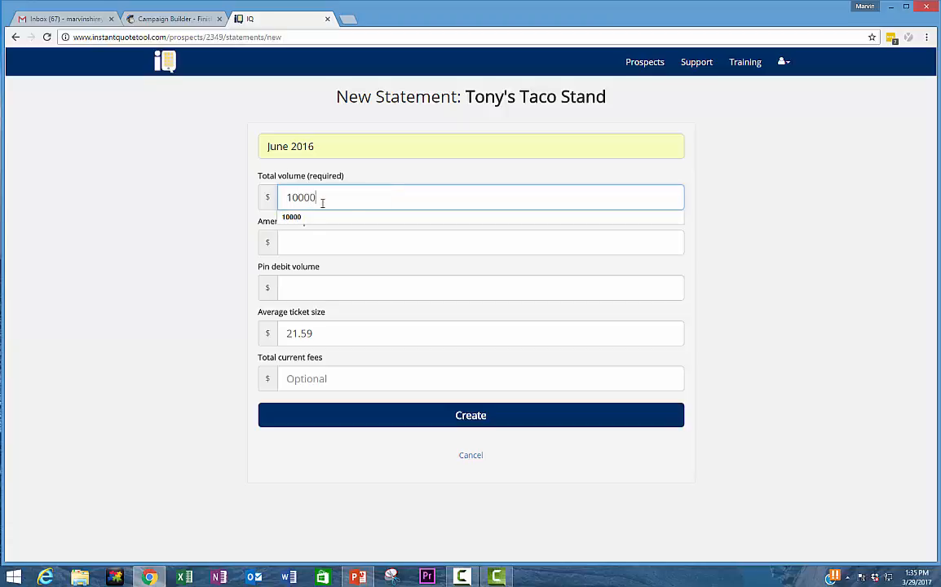
{"action": "key", "text": "Tab"}
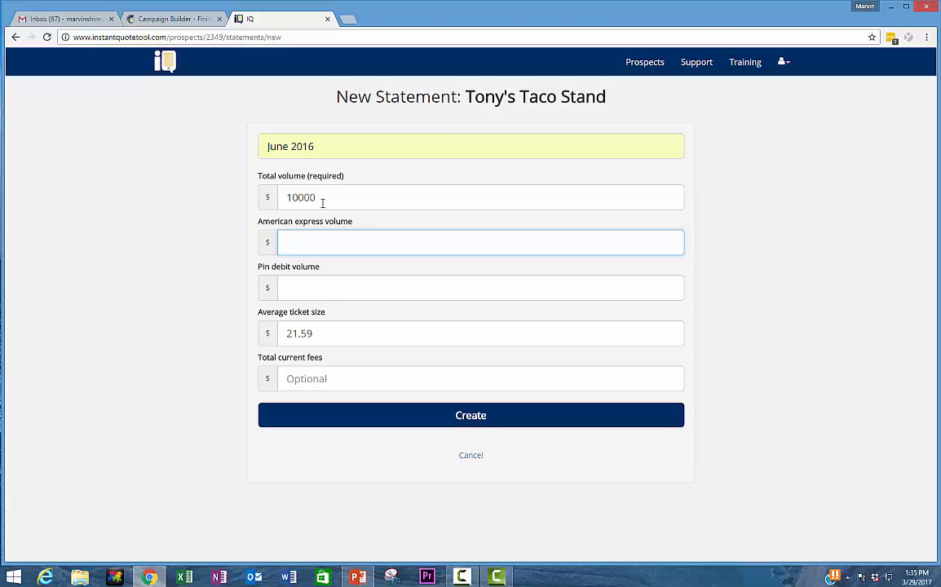
Set the statement's total current fees to $350
{"action": "left_click", "coordinate": [332, 377]}
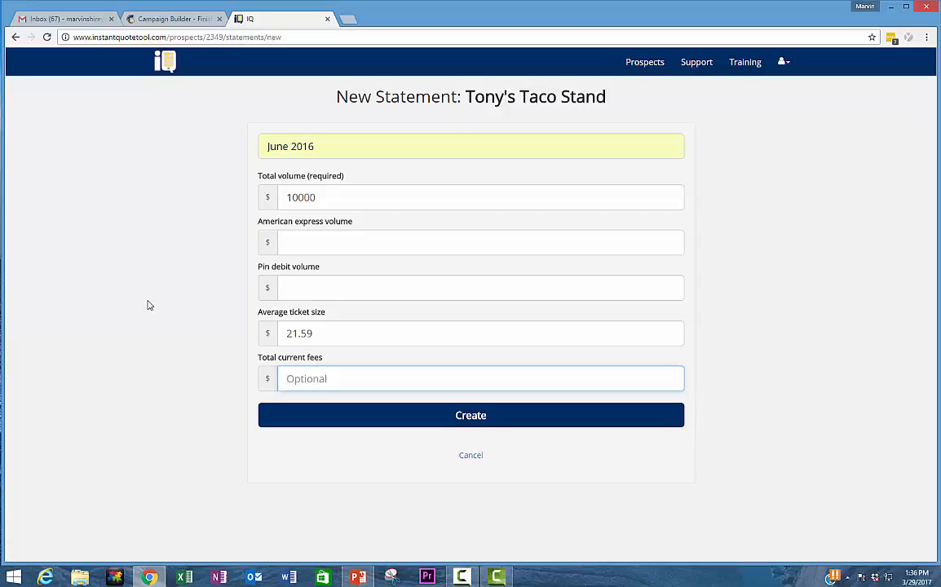
{"action": "type", "text": "350"}
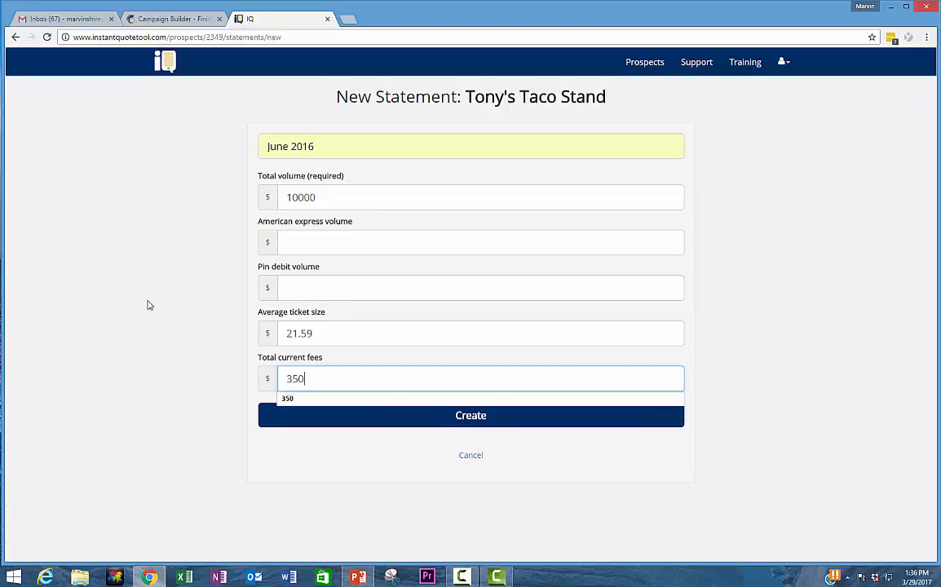
{"action": "key", "text": "Tab"}
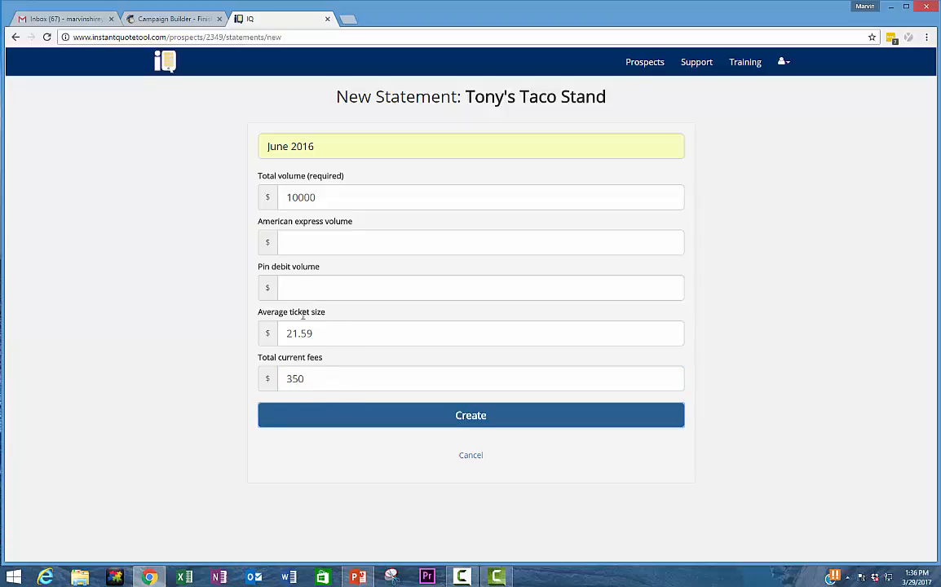
Set the American Express and pin debit volumes to $1000 each and create the statement
{"action": "left_click", "coordinate": [290, 241]}
{"action": "type", "text": "1000"}
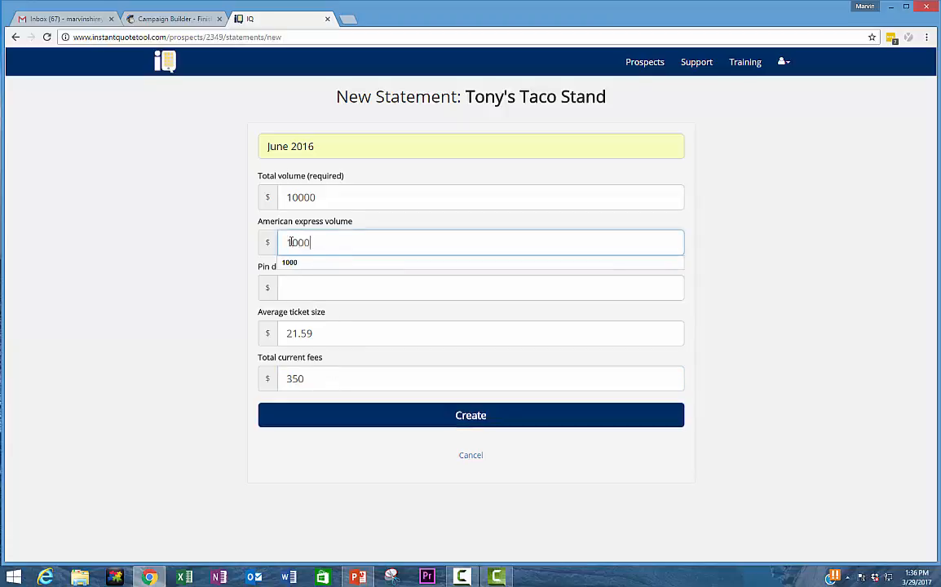
{"action": "key", "text": "Tab"}
{"action": "type", "text": "1000"}
{"action": "key", "text": "Tab"}
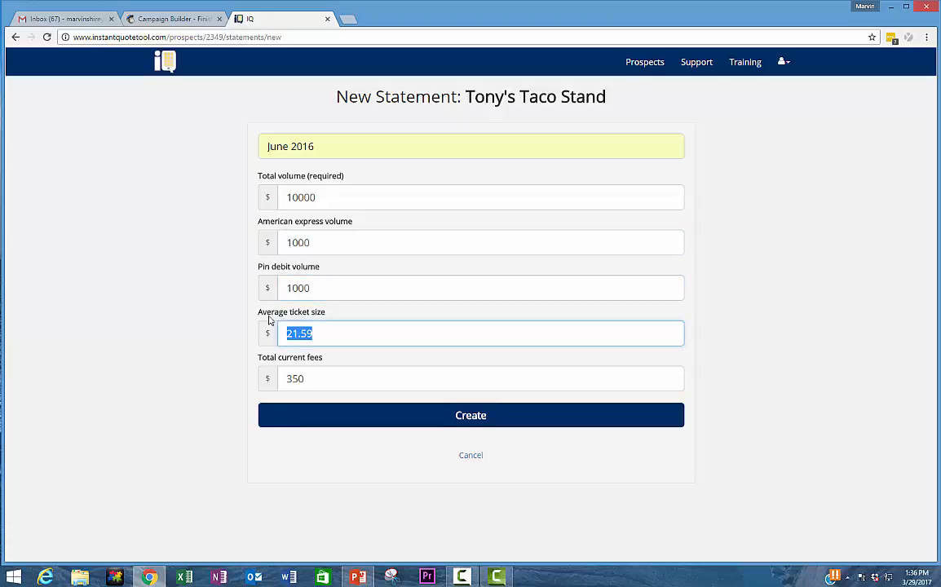
{"action": "left_click", "coordinate": [400, 417]}
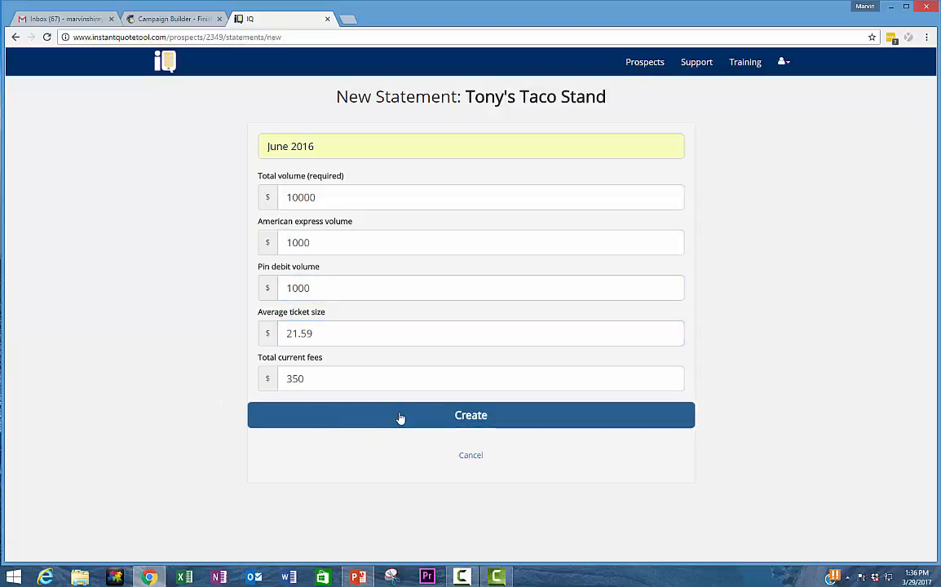
{"action": "left_click", "coordinate": [399, 416]}
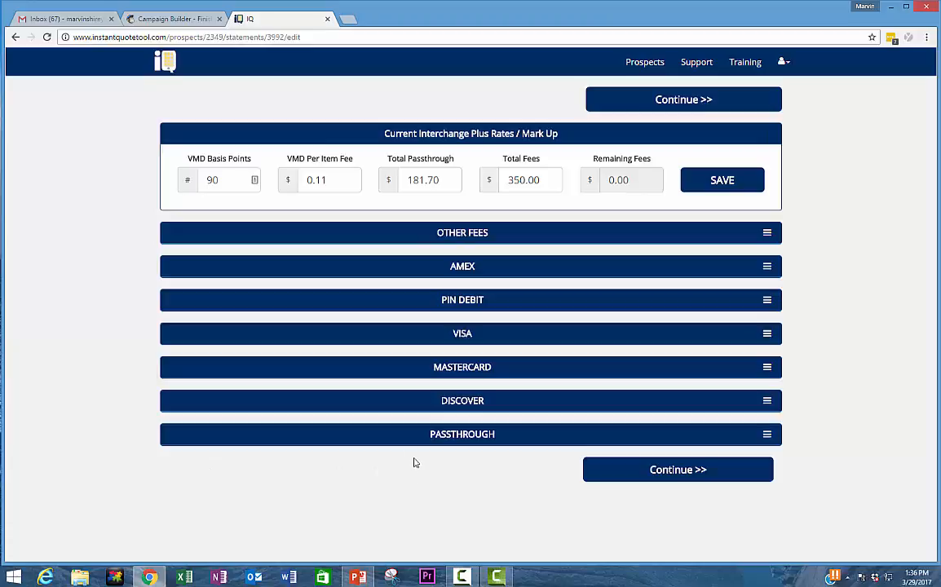
Expand the Other Fees, Amex and Pin Debit sections of the statement to examine their fee breakdowns
{"action": "left_click", "coordinate": [475, 233]}
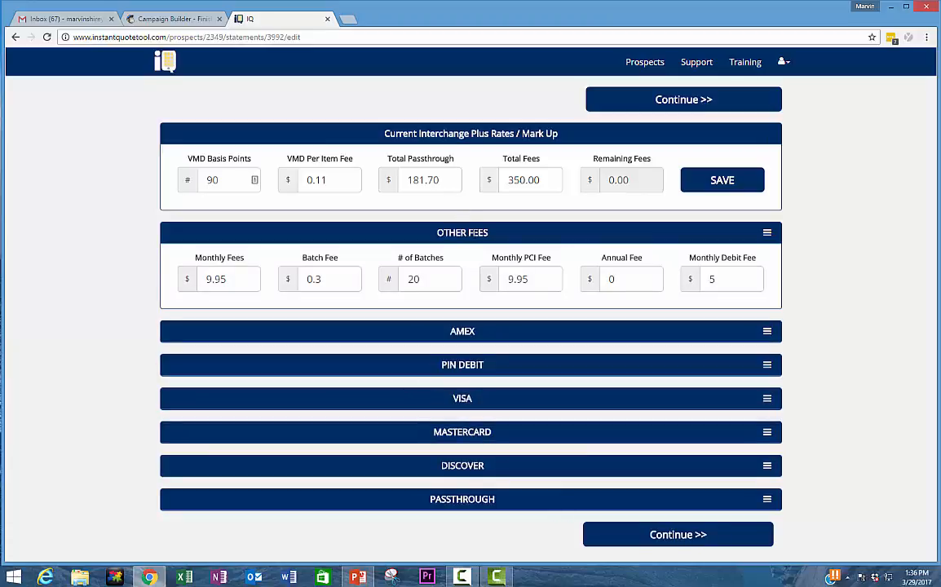
{"action": "left_click", "coordinate": [766, 331]}
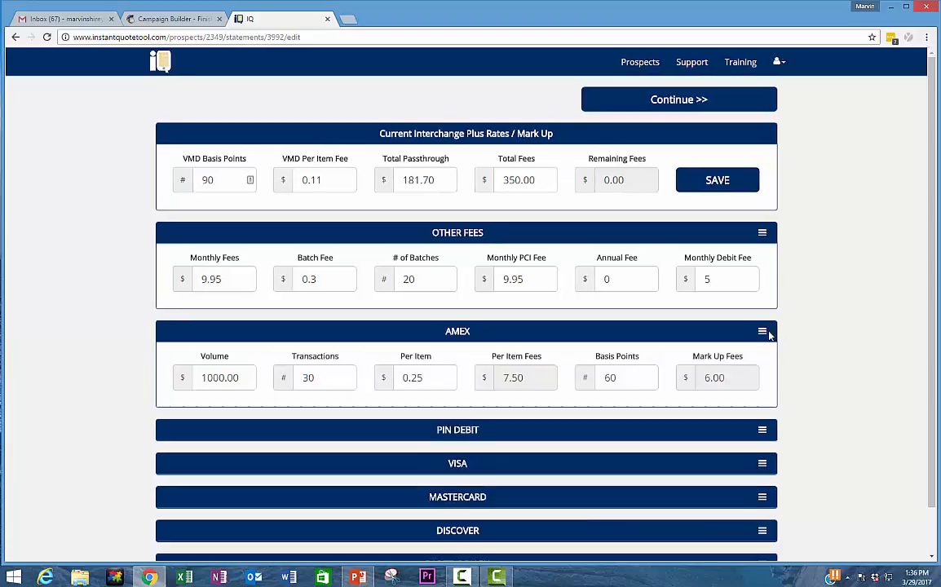
{"action": "left_click", "coordinate": [762, 430]}
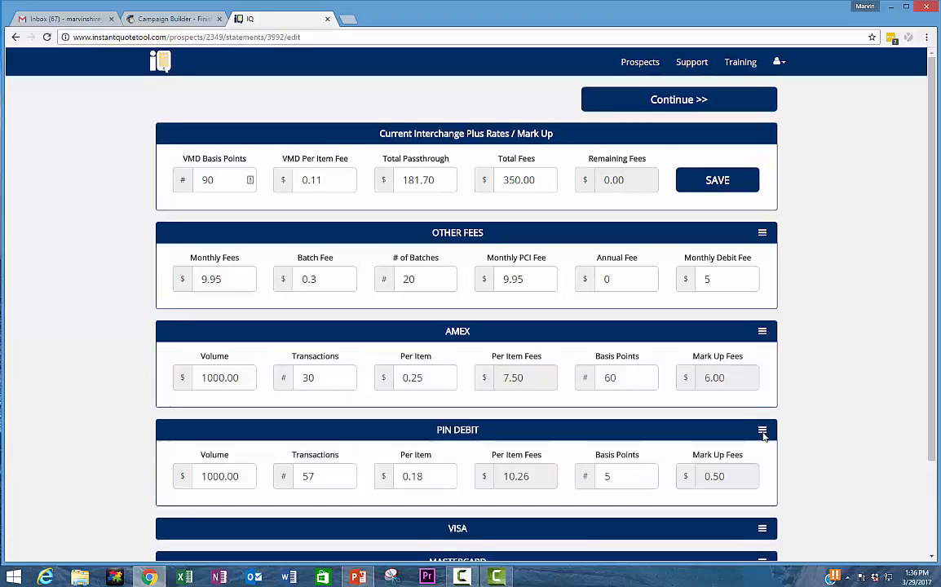
{"action": "scroll", "coordinate": [762, 436], "scroll_direction": "down", "scroll_amount": 2}
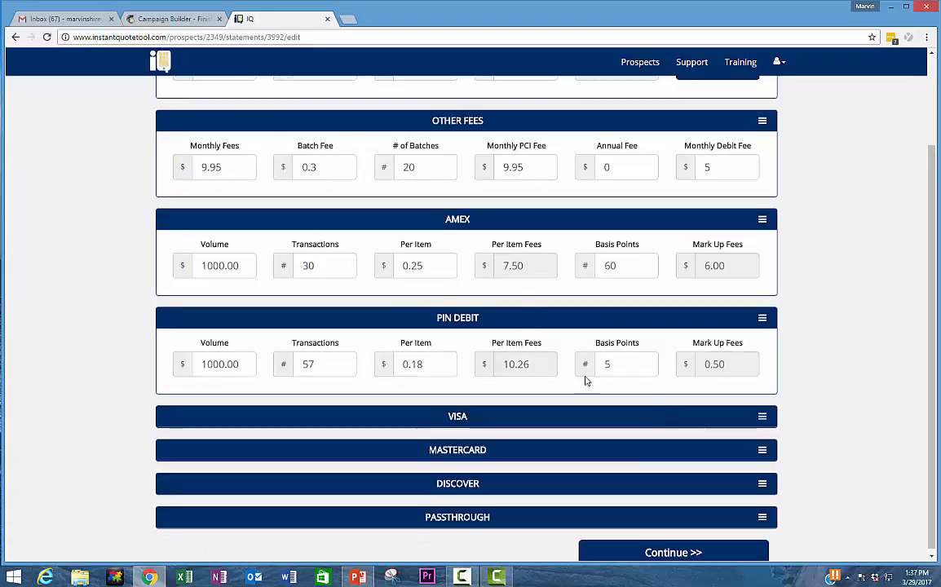
Collapse the statement's expanded Pin Debit, Amex and Other Fees sections
{"action": "left_click", "coordinate": [762, 318]}
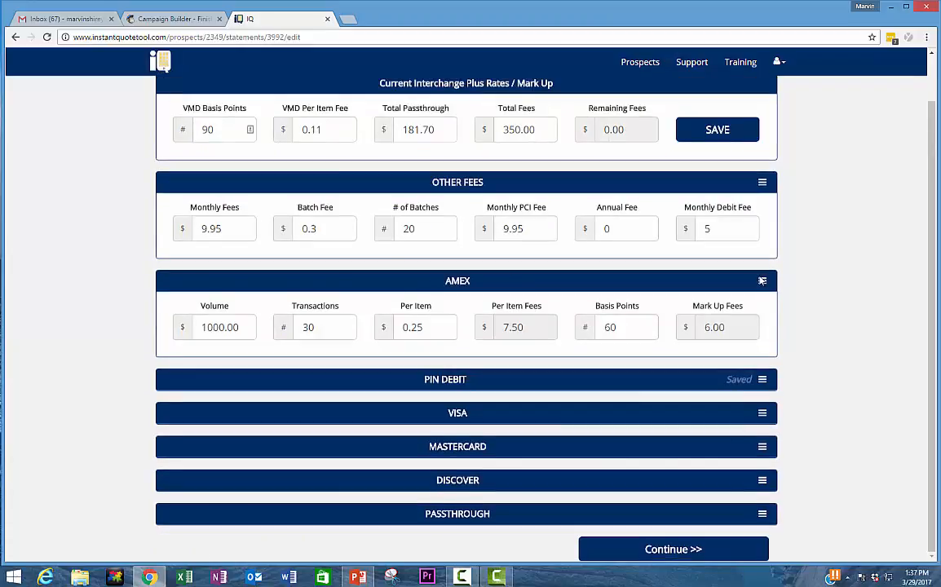
{"action": "left_click", "coordinate": [762, 282]}
{"action": "left_click", "coordinate": [767, 232]}
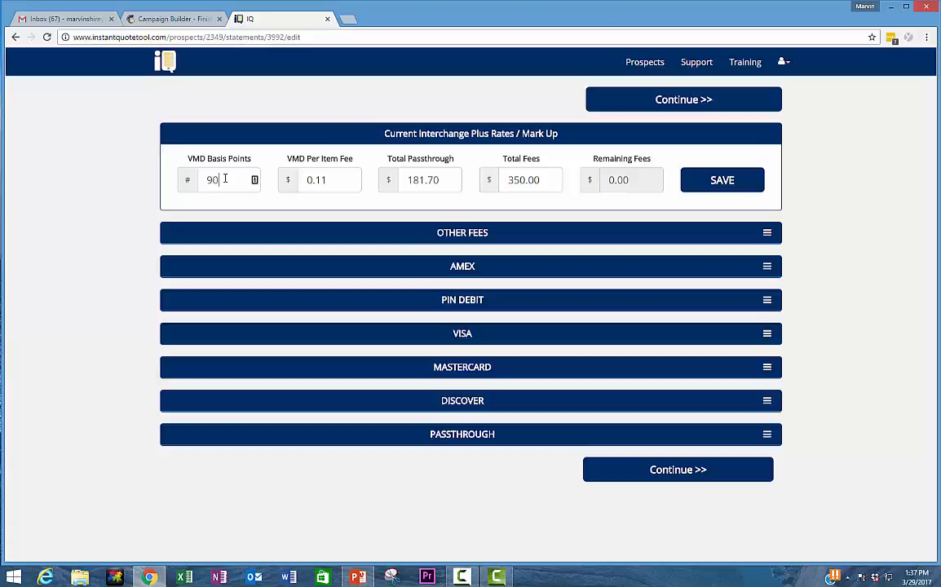
Set the statement's current VMD basis points to 80 and the VMD per item fee to $0.15
{"action": "double_click", "coordinate": [222, 180]}
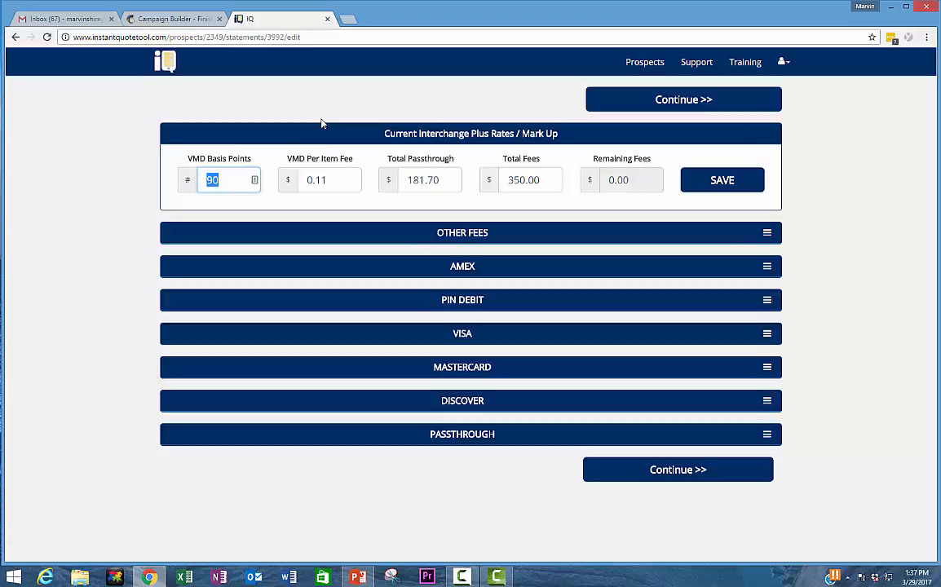
{"action": "type", "text": "80"}
{"action": "key", "text": "Tab"}
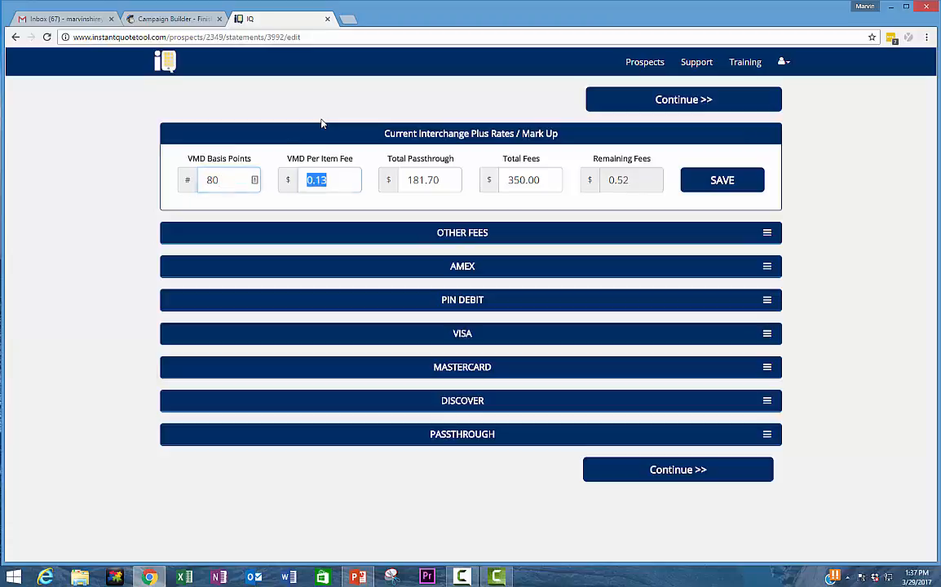
{"action": "type", "text": "0.15"}
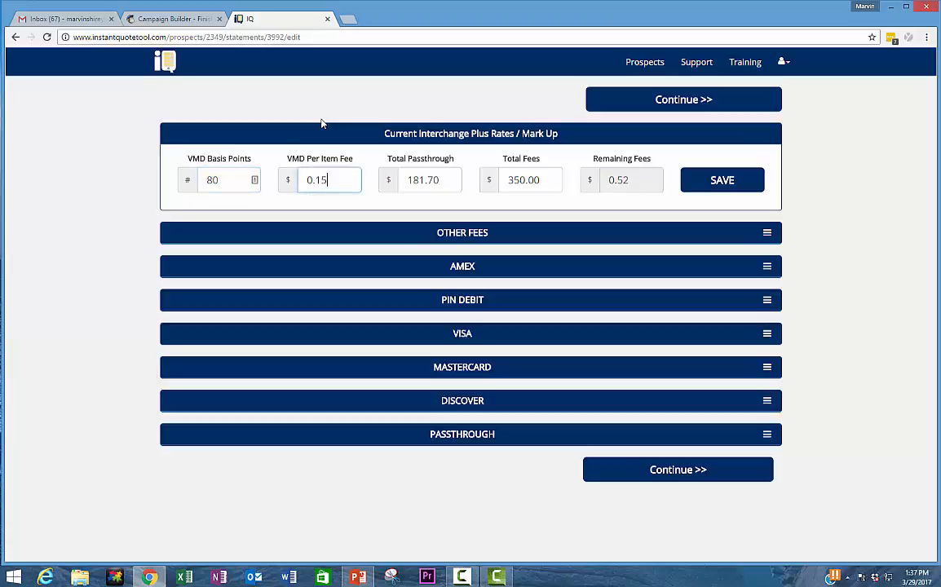
{"action": "key", "text": "Tab"}
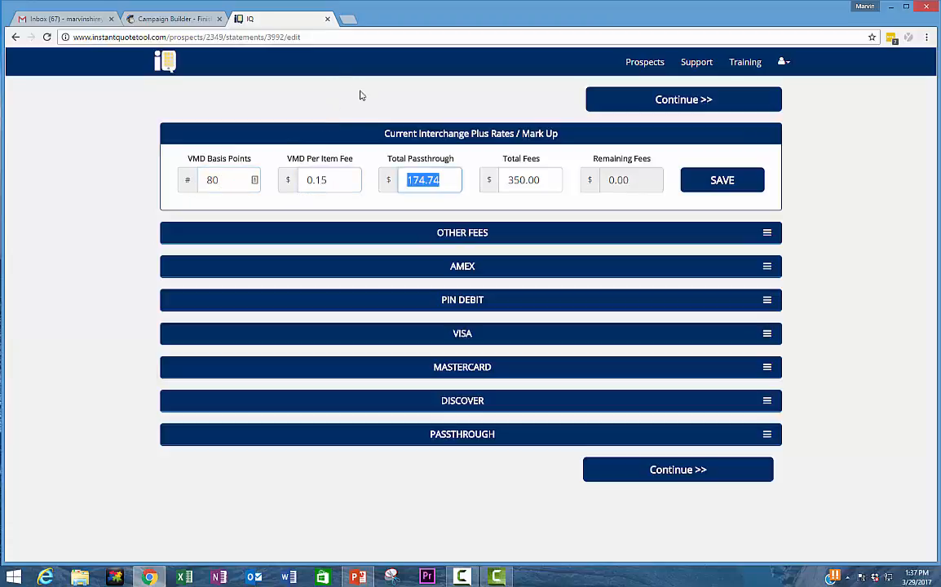
{"action": "left_click", "coordinate": [348, 184]}
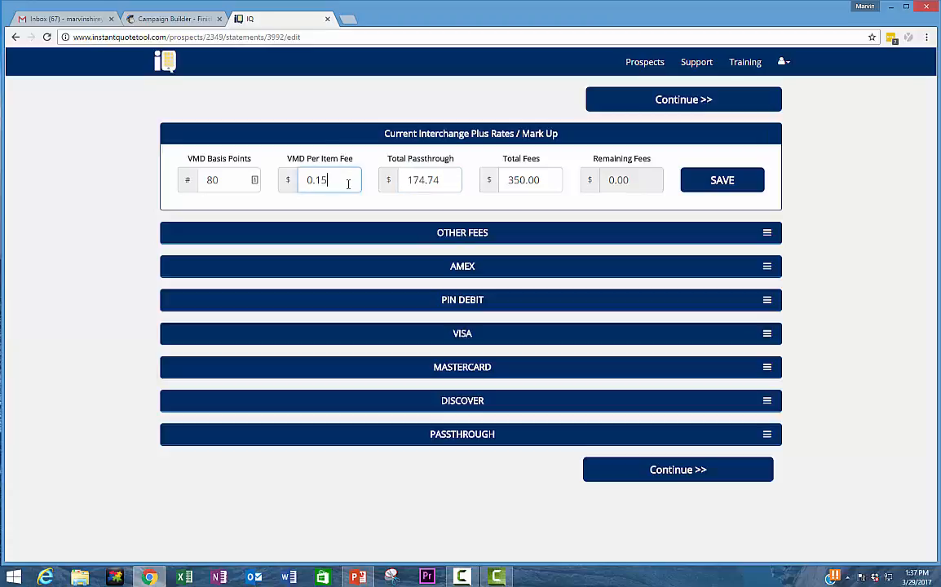
Set the number of batches to 25 in the statement's Other Fees section and collapse it
{"action": "left_click", "coordinate": [767, 233]}
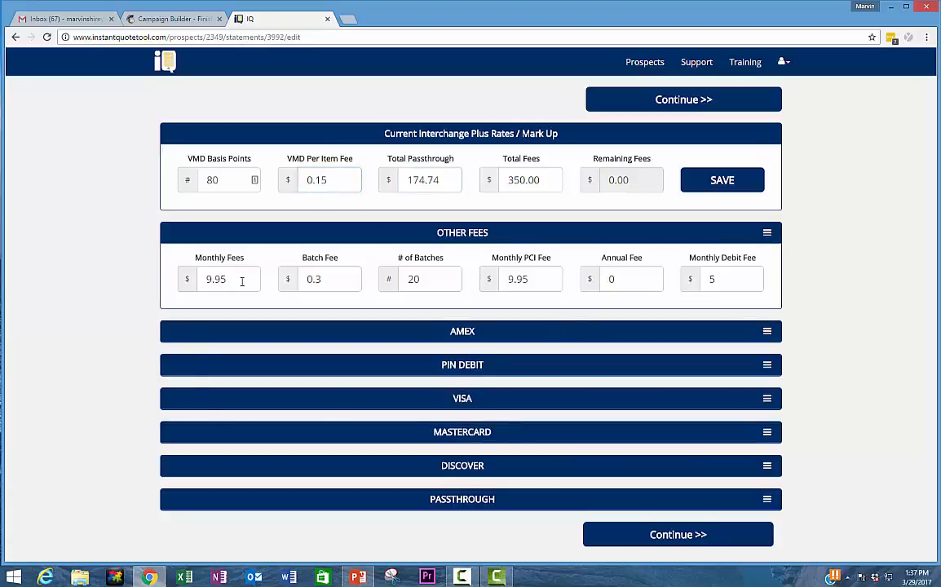
{"action": "left_click_drag", "start_coordinate": [241, 279], "coordinate": [199, 278]}
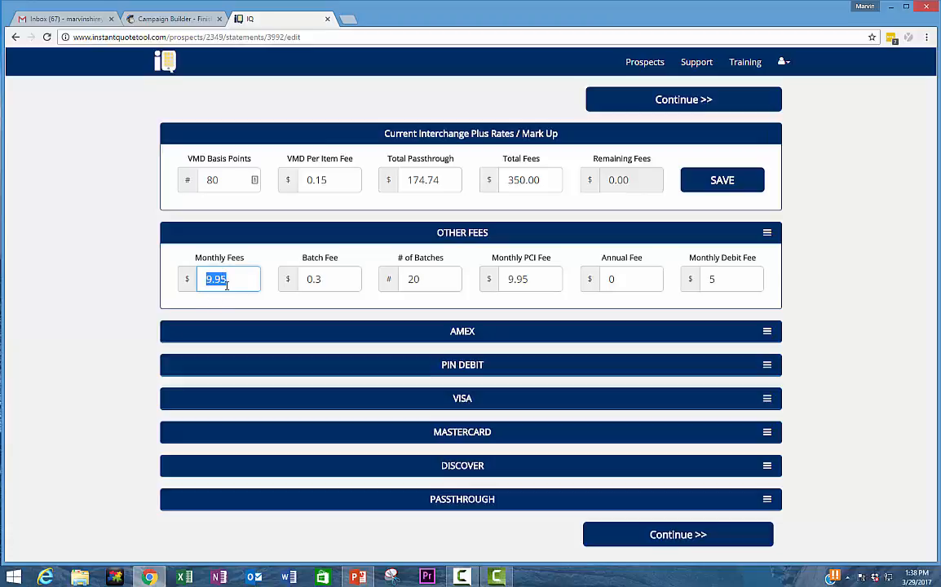
{"action": "left_click", "coordinate": [333, 279]}
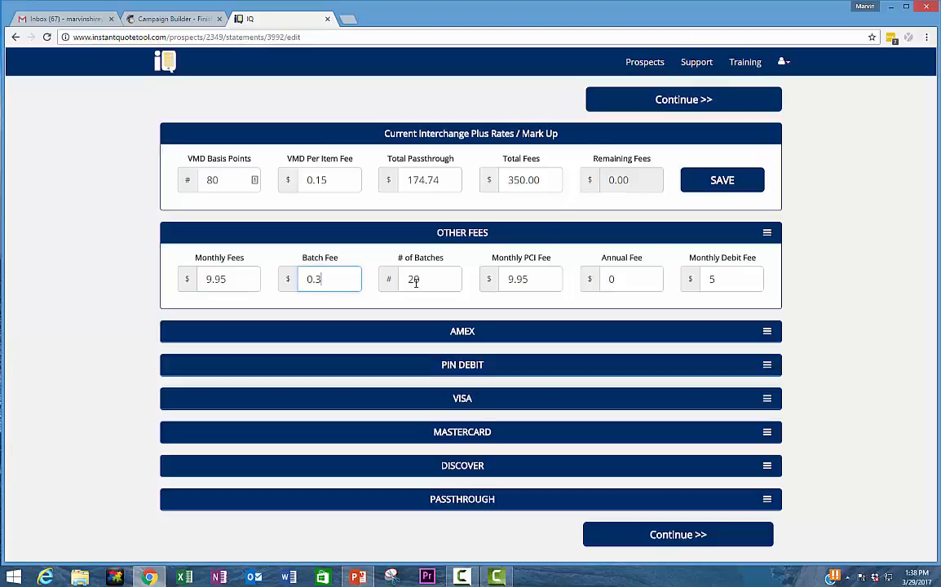
{"action": "left_click_drag", "start_coordinate": [434, 279], "coordinate": [403, 282]}
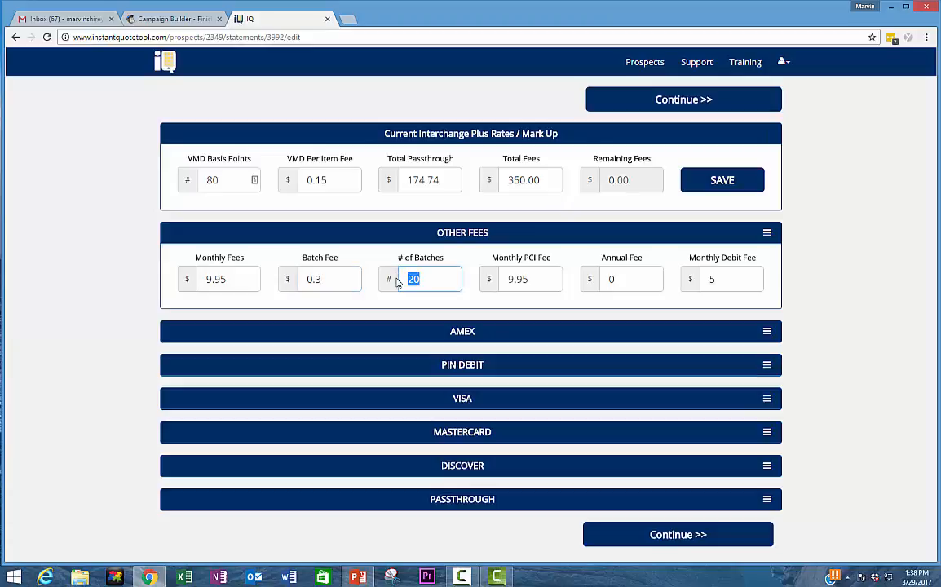
{"action": "type", "text": "25"}
{"action": "key", "text": "Tab"}
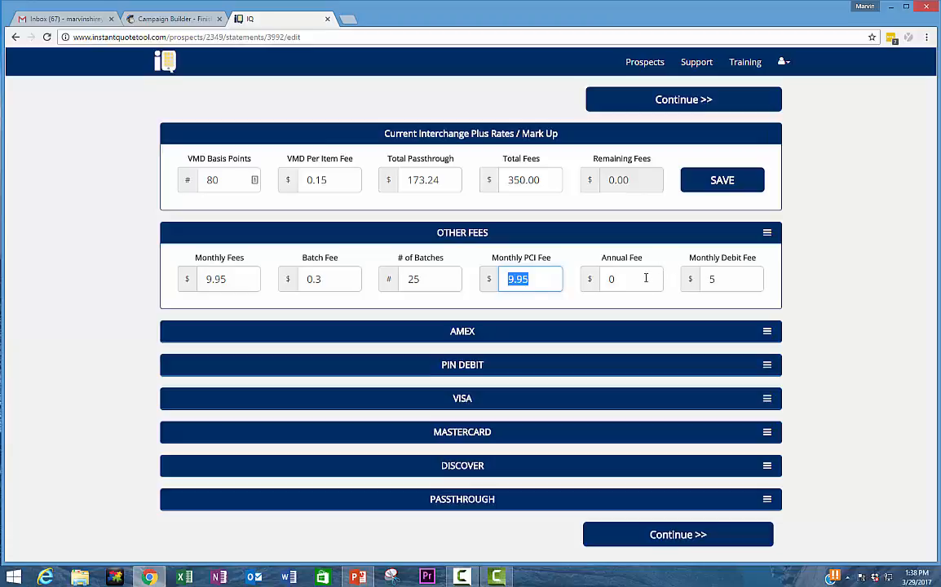
{"action": "left_click", "coordinate": [733, 278]}
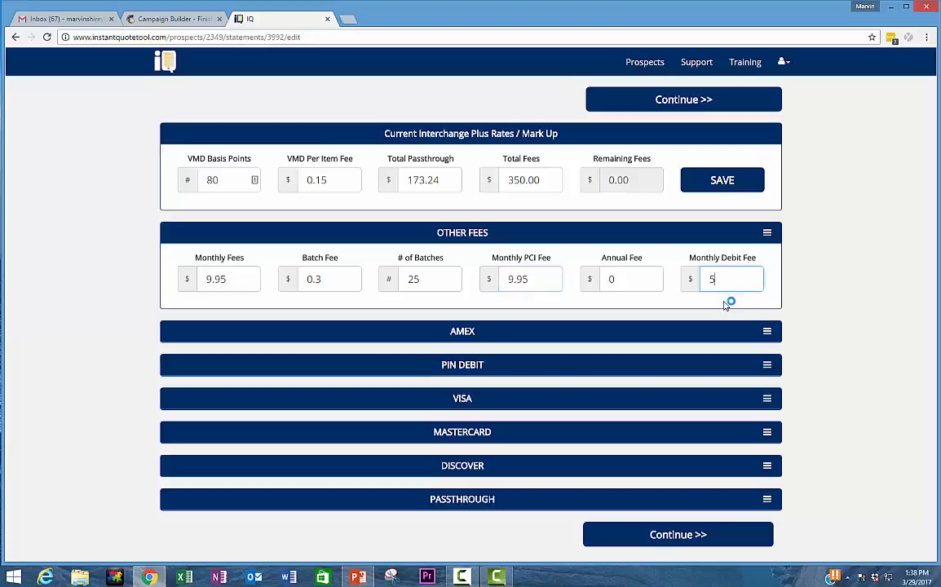
{"action": "left_click", "coordinate": [766, 234]}
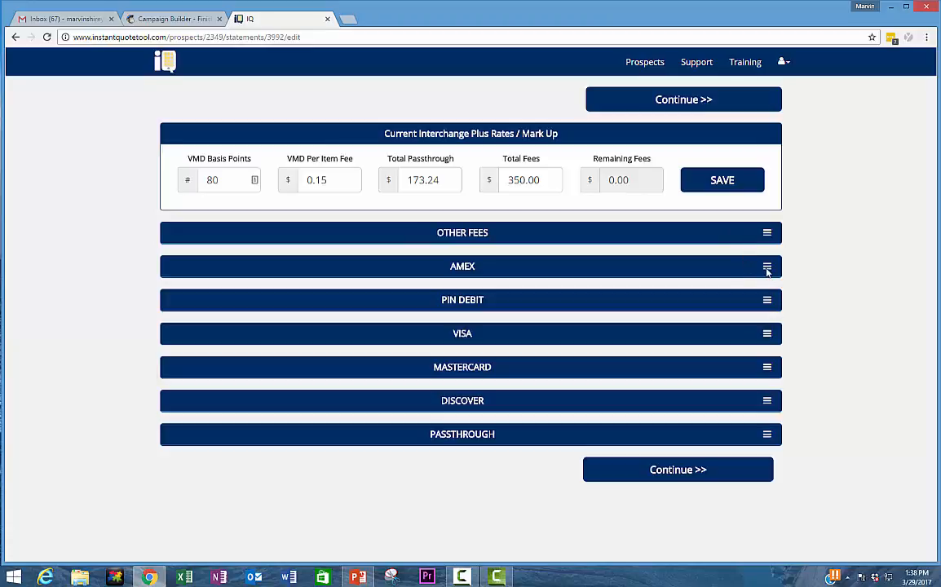
Expand and collapse the Amex, Pin Debit, Visa and Mastercard sections one after another to examine their fee fields
{"action": "left_click", "coordinate": [767, 268]}
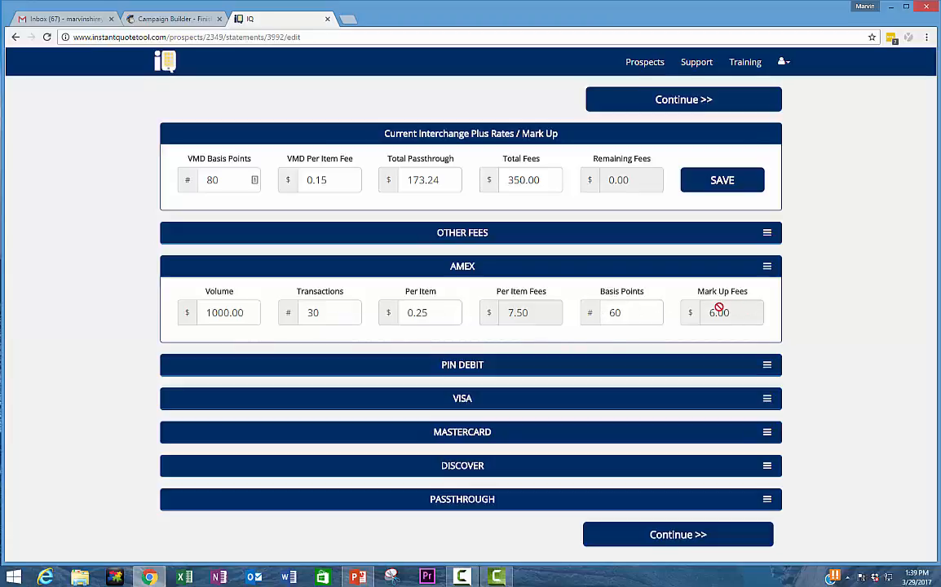
{"action": "left_click", "coordinate": [766, 267]}
{"action": "left_click", "coordinate": [768, 301]}
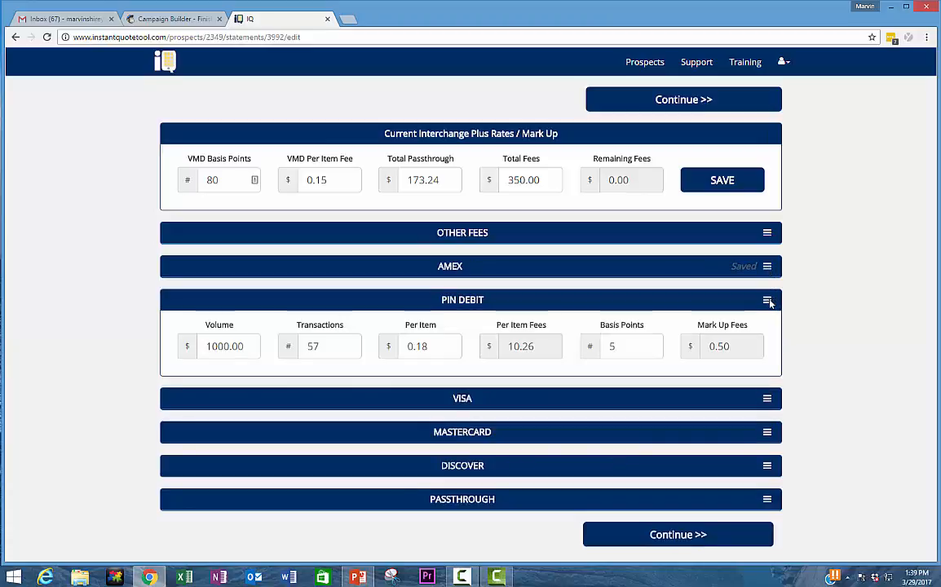
{"action": "left_click", "coordinate": [768, 301]}
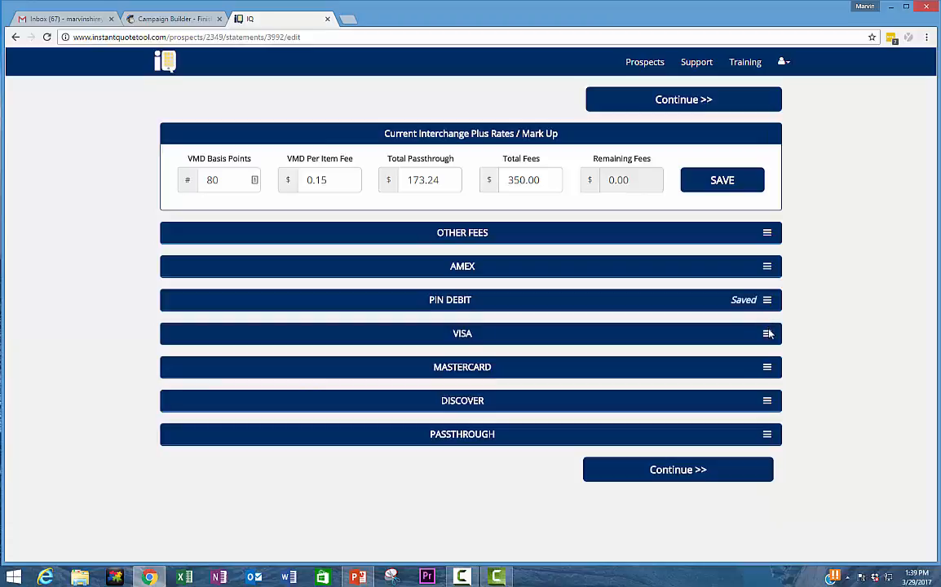
{"action": "left_click", "coordinate": [767, 333]}
{"action": "left_click", "coordinate": [767, 334]}
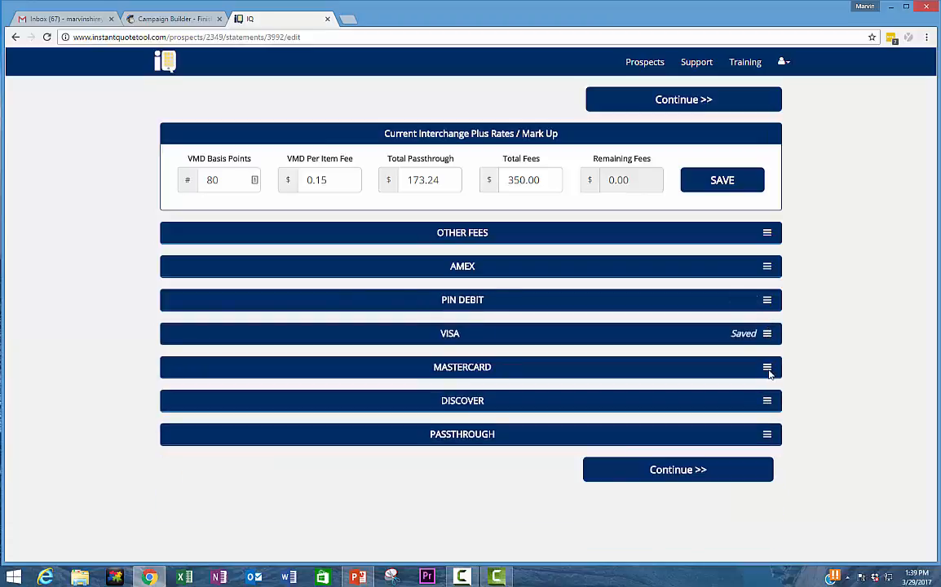
{"action": "left_click", "coordinate": [767, 368]}
{"action": "left_click", "coordinate": [768, 368]}
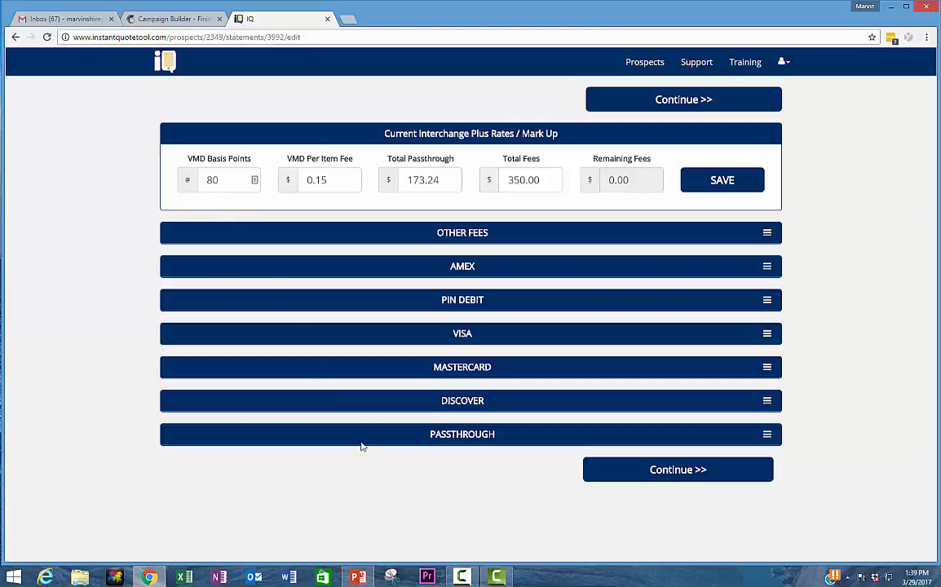
Expand the Passthrough section to review its breakdown, set the statement's total passthrough to $160, and collapse the section
{"action": "left_click", "coordinate": [767, 436]}
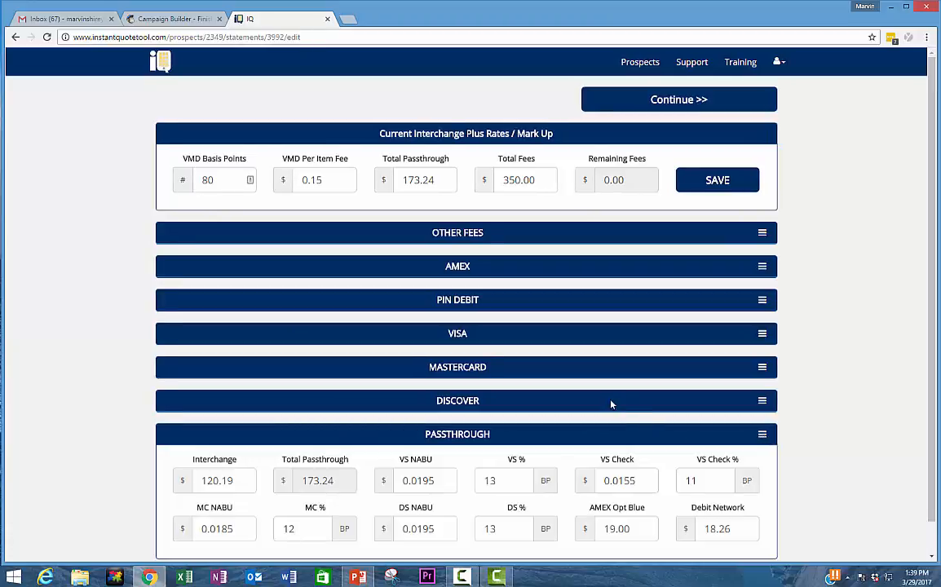
{"action": "scroll", "coordinate": [611, 404], "scroll_direction": "down", "scroll_amount": 1}
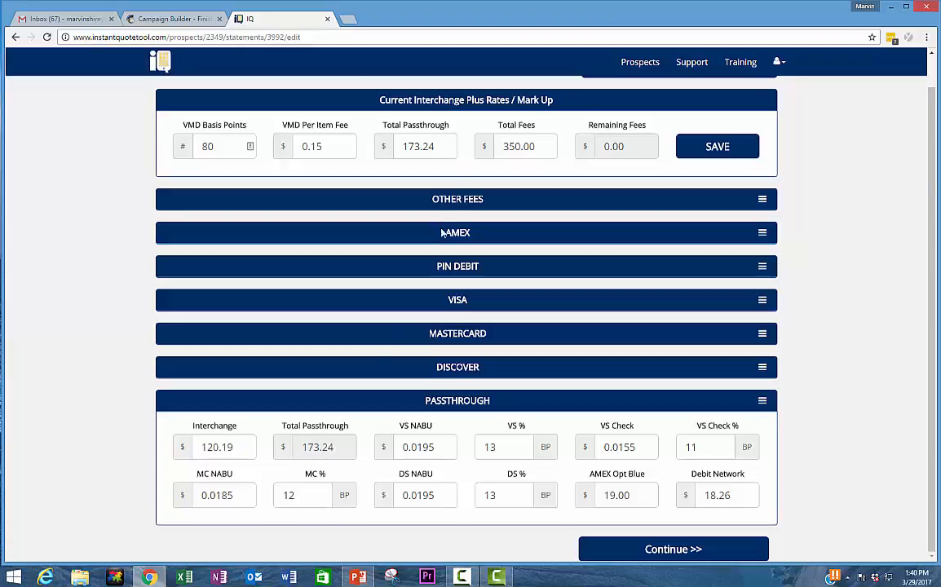
{"action": "left_click", "coordinate": [442, 146]}
{"action": "left_click_drag", "start_coordinate": [442, 146], "coordinate": [383, 143]}
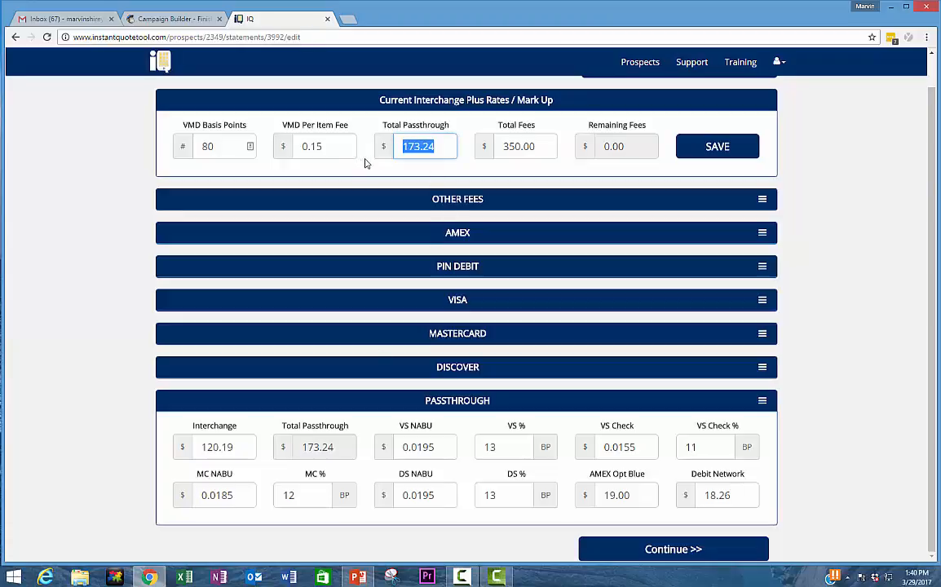
{"action": "type", "text": "160"}
{"action": "key", "text": "Tab"}
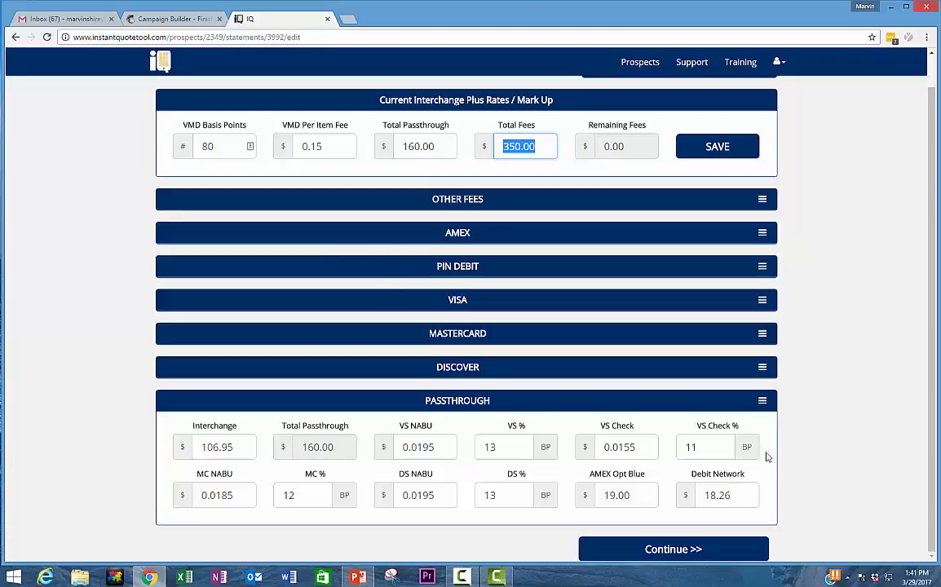
{"action": "left_click", "coordinate": [762, 400]}
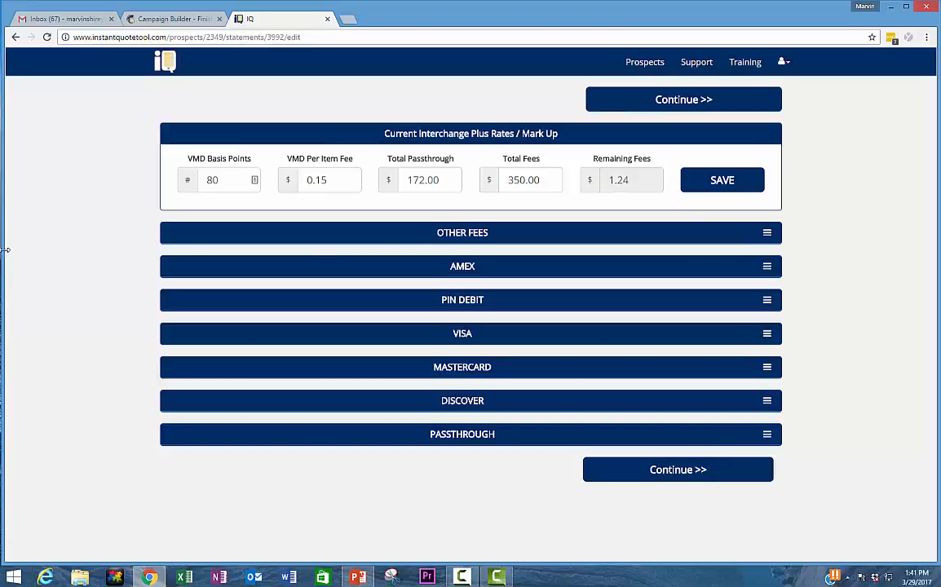
Narrow the browser window to phone width and examine the Other Fees and Amex sections in the mobile layout
{"action": "left_click_drag", "start_coordinate": [4, 248], "coordinate": [688, 278]}
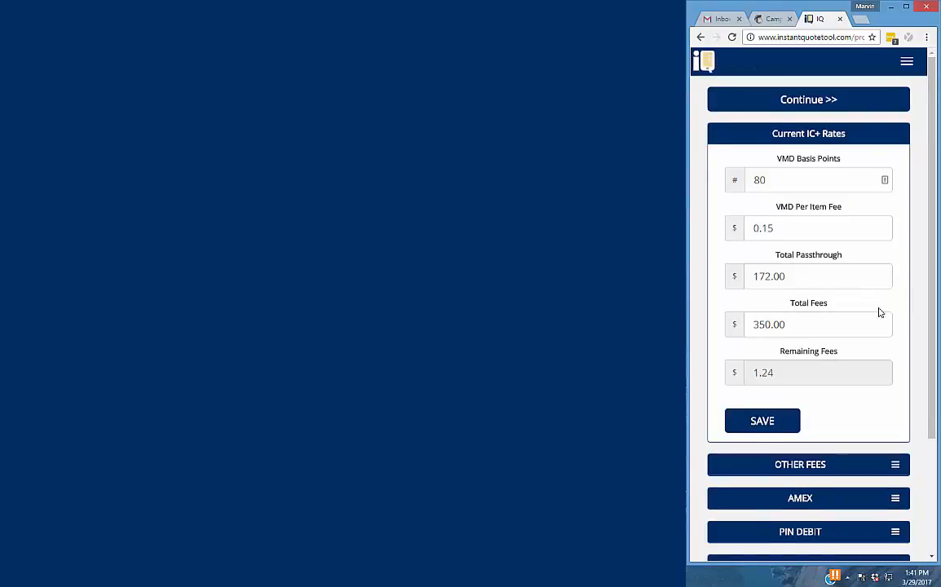
{"action": "scroll", "coordinate": [879, 310], "scroll_direction": "down", "scroll_amount": 3}
{"action": "left_click", "coordinate": [895, 312]}
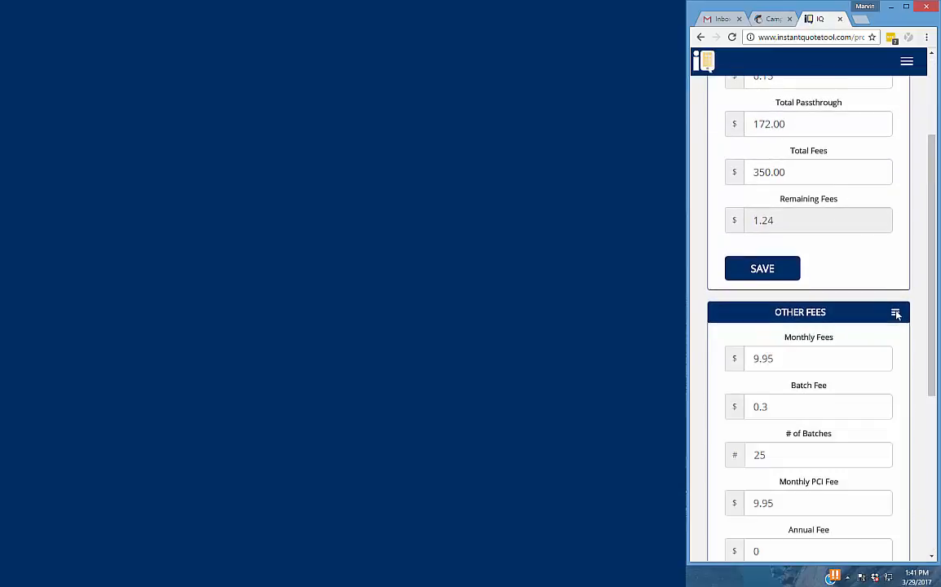
{"action": "scroll", "coordinate": [895, 315], "scroll_direction": "down", "scroll_amount": 3}
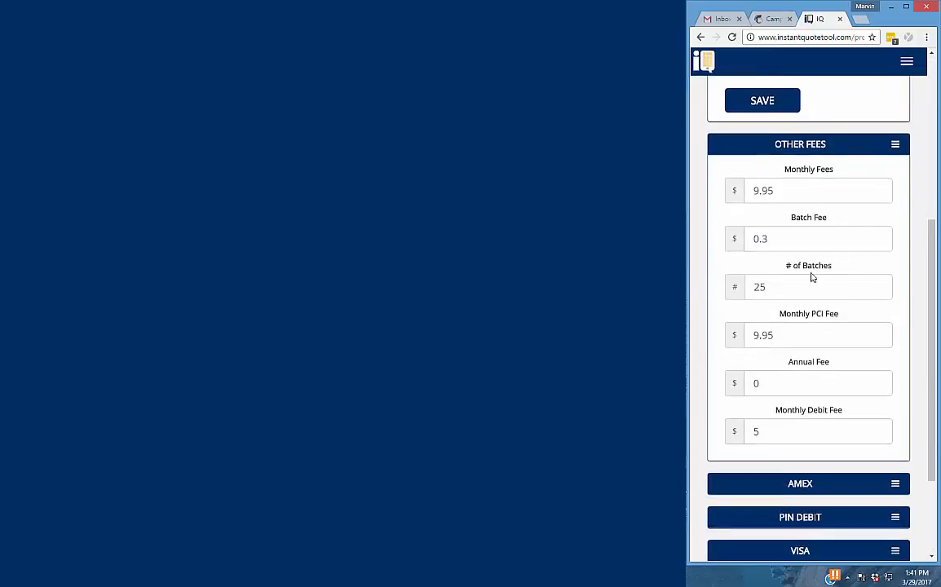
{"action": "scroll", "coordinate": [820, 252], "scroll_direction": "down", "scroll_amount": 3}
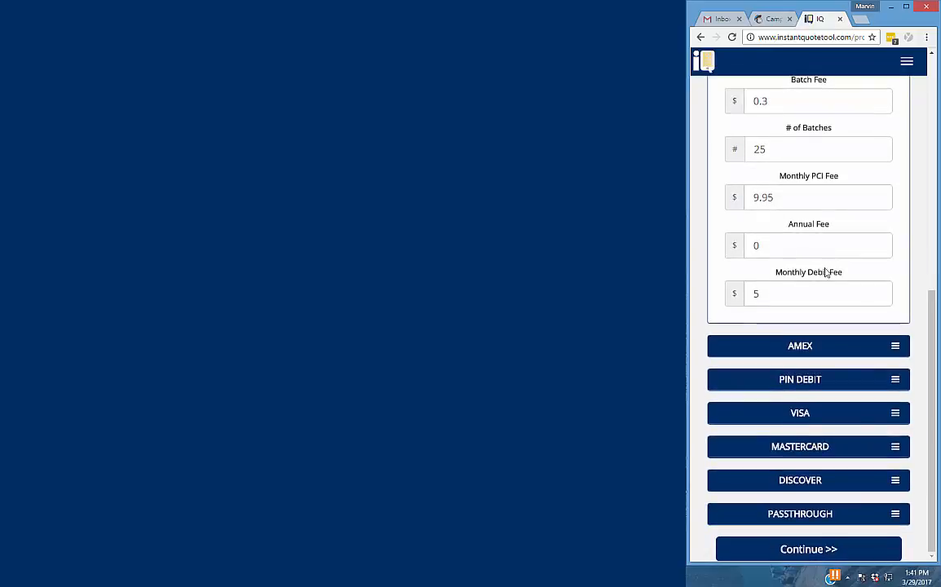
{"action": "left_click", "coordinate": [896, 346]}
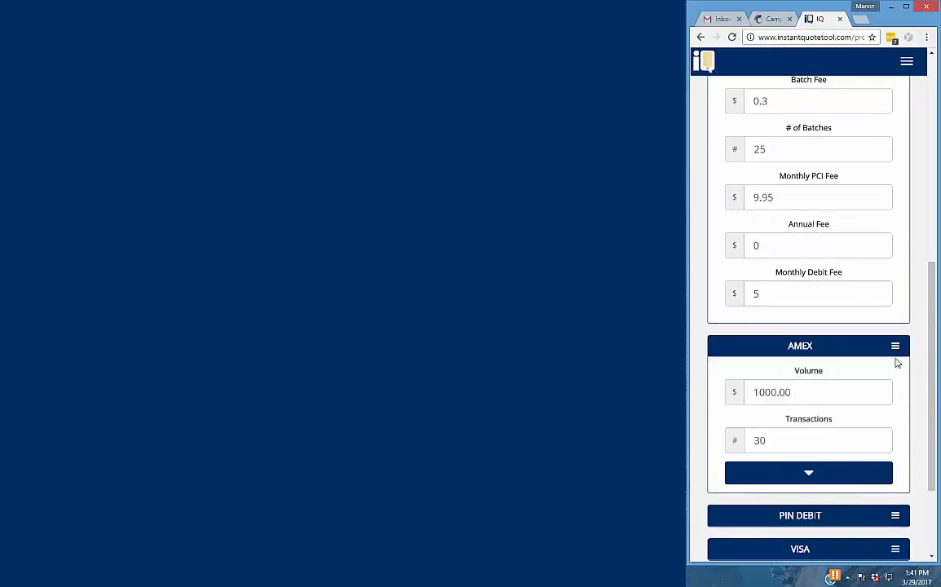
{"action": "scroll", "coordinate": [885, 372], "scroll_direction": "down", "scroll_amount": 3}
{"action": "scroll", "coordinate": [840, 355], "scroll_direction": "down", "scroll_amount": 1}
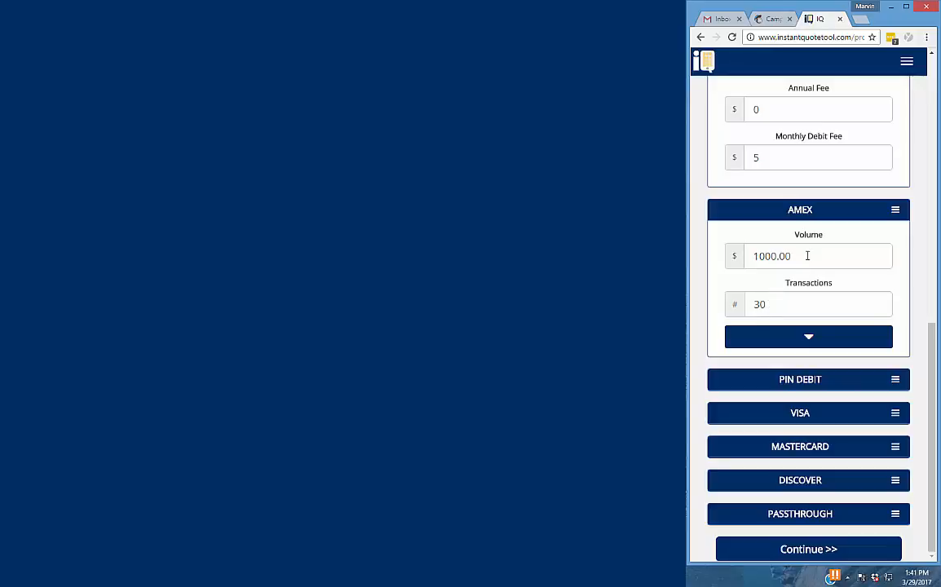
Expand the Visa section in the mobile layout, collapse Amex, and reveal Visa's additional fee fields for review
{"action": "left_click", "coordinate": [813, 415]}
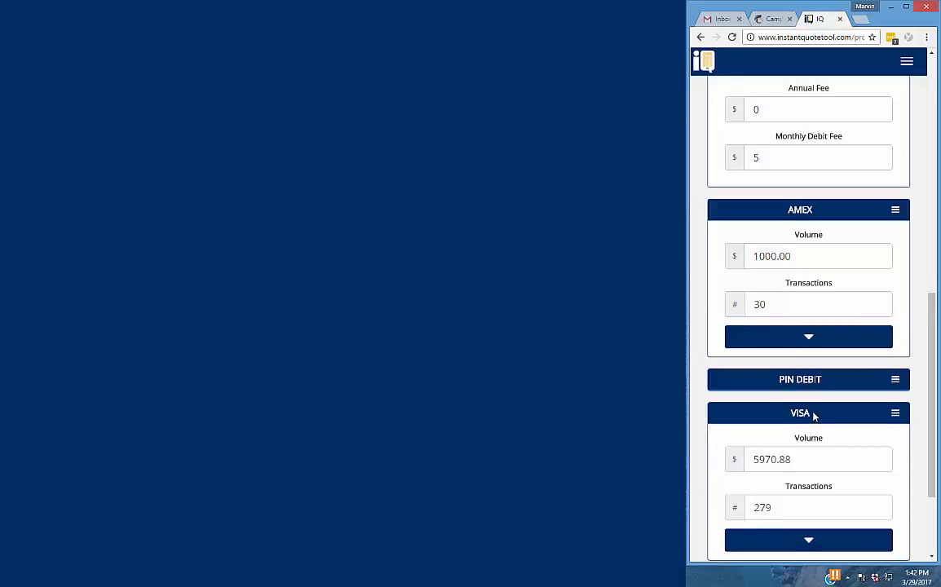
{"action": "scroll", "coordinate": [813, 416], "scroll_direction": "down", "scroll_amount": 2}
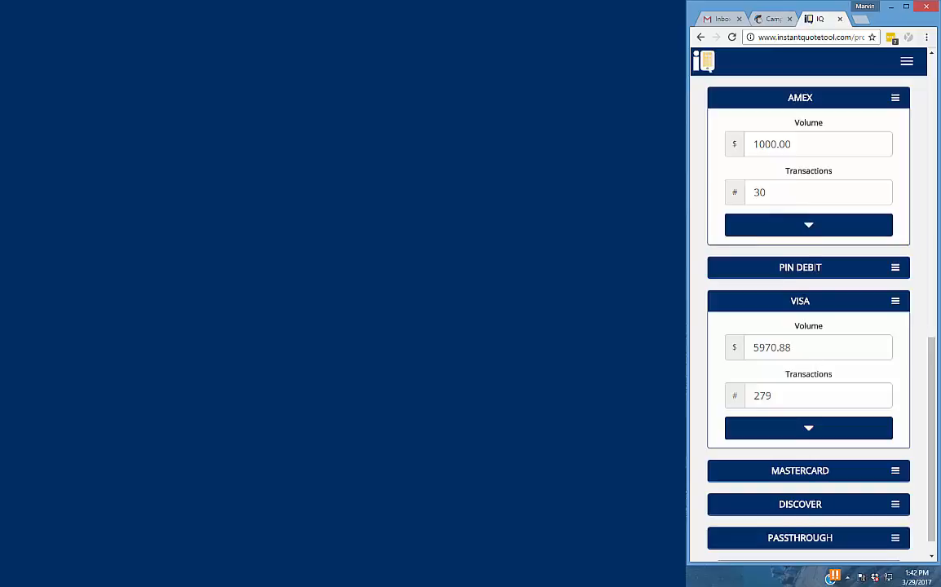
{"action": "left_click", "coordinate": [889, 98]}
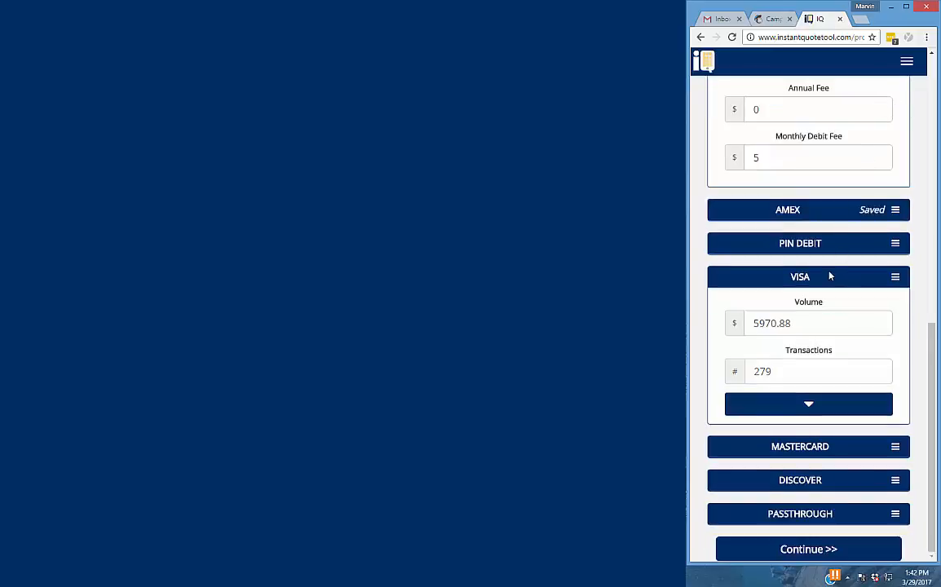
{"action": "left_click", "coordinate": [808, 405]}
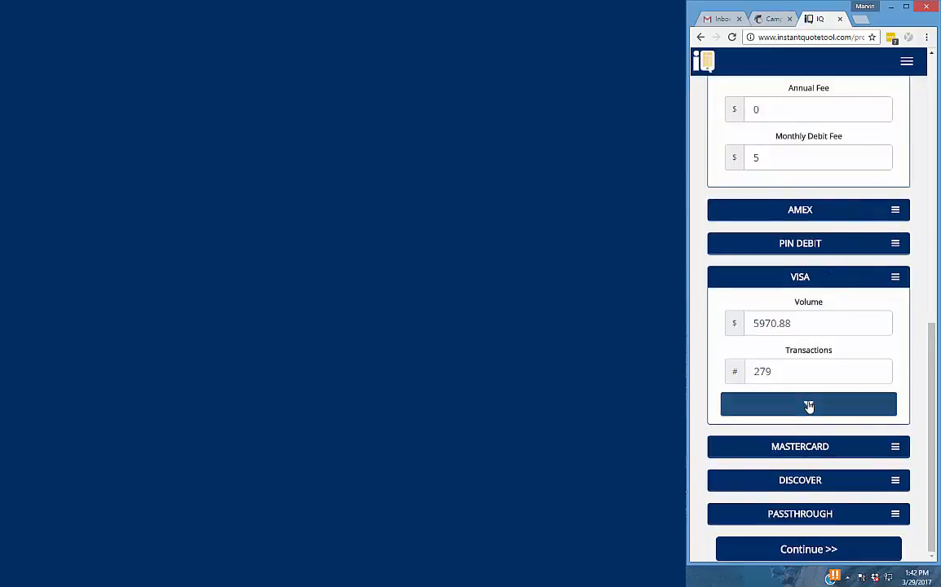
{"action": "scroll", "coordinate": [800, 241], "scroll_direction": "down", "scroll_amount": 2}
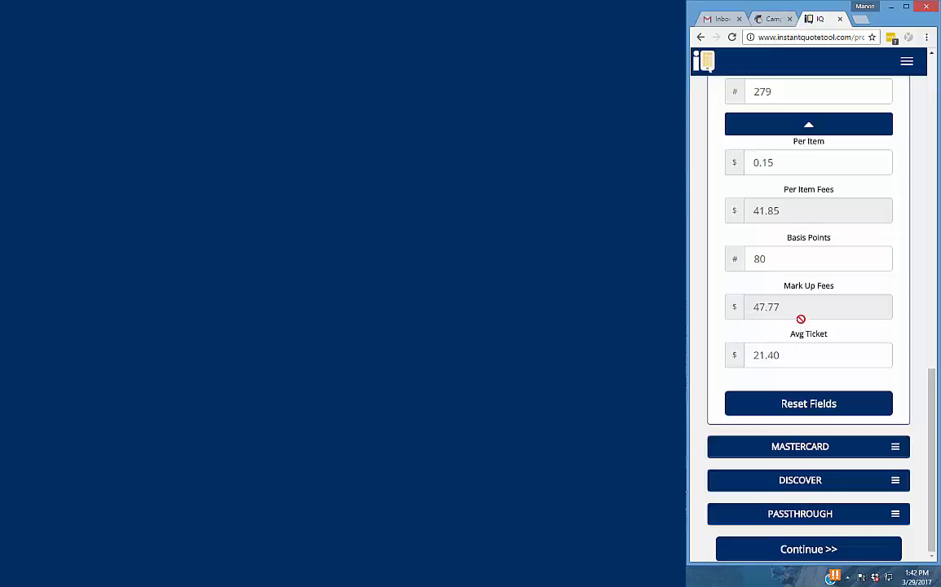
Try a volume of 6300 and 290 transactions in the Visa section, and reset the section's fields
{"action": "scroll", "coordinate": [799, 321], "scroll_direction": "up", "scroll_amount": 2}
{"action": "scroll", "coordinate": [800, 319], "scroll_direction": "down", "scroll_amount": 1}
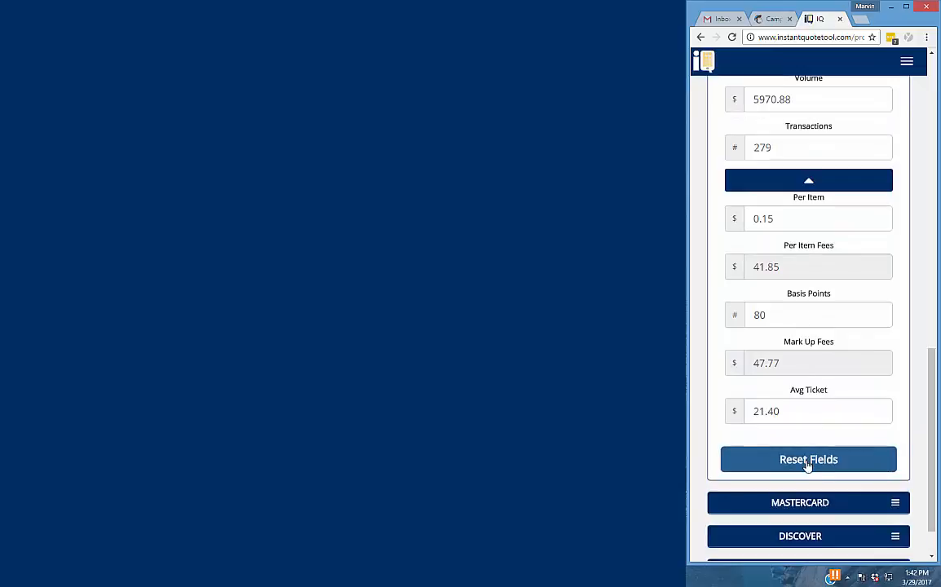
{"action": "scroll", "coordinate": [802, 324], "scroll_direction": "down", "scroll_amount": 1}
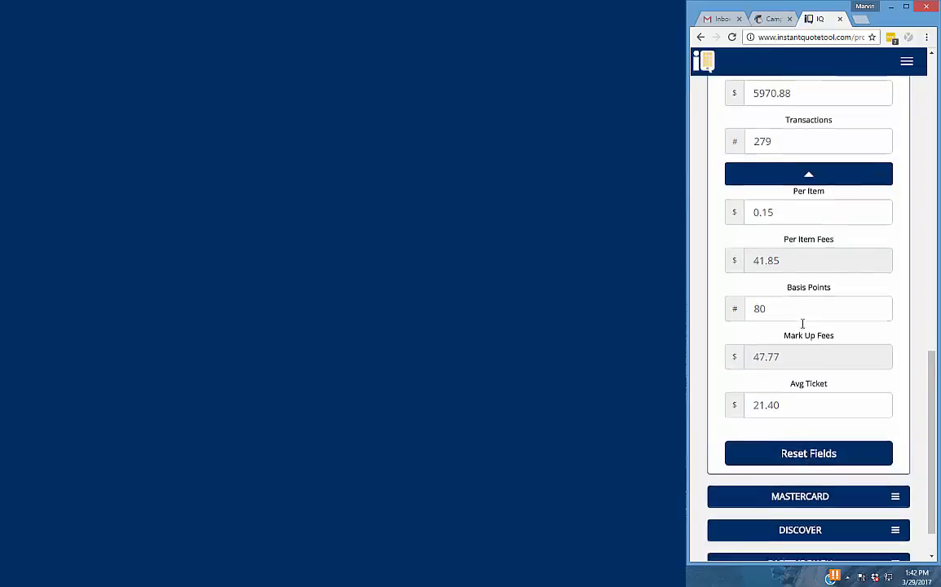
{"action": "scroll", "coordinate": [797, 300], "scroll_direction": "up", "scroll_amount": 2}
{"action": "left_click_drag", "start_coordinate": [792, 155], "coordinate": [739, 161]}
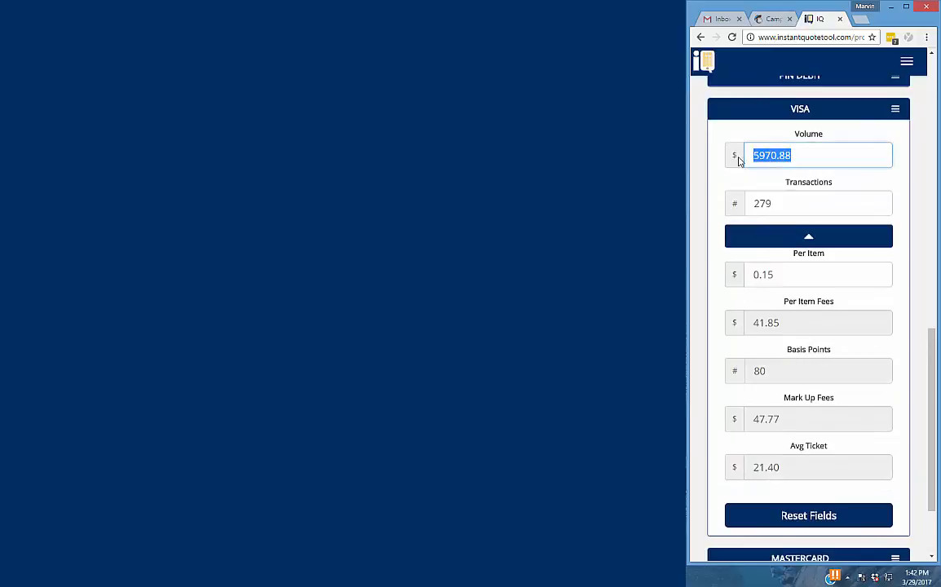
{"action": "type", "text": "6300"}
{"action": "key", "text": "Tab"}
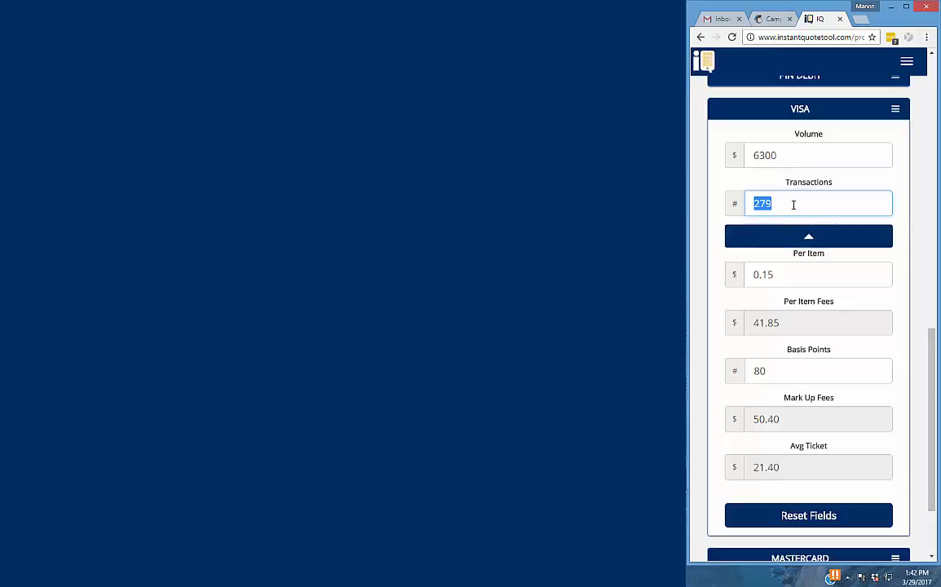
{"action": "type", "text": "290"}
{"action": "left_click", "coordinate": [808, 517]}
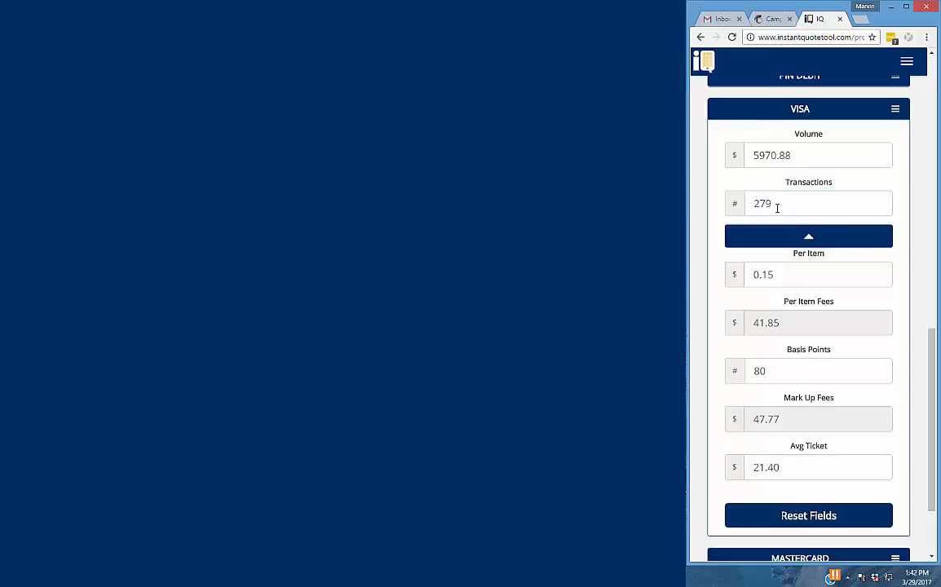
Collapse Visa's additional fee fields and the whole section, and continue from the statement to the interchange calculator
{"action": "left_click", "coordinate": [809, 236]}
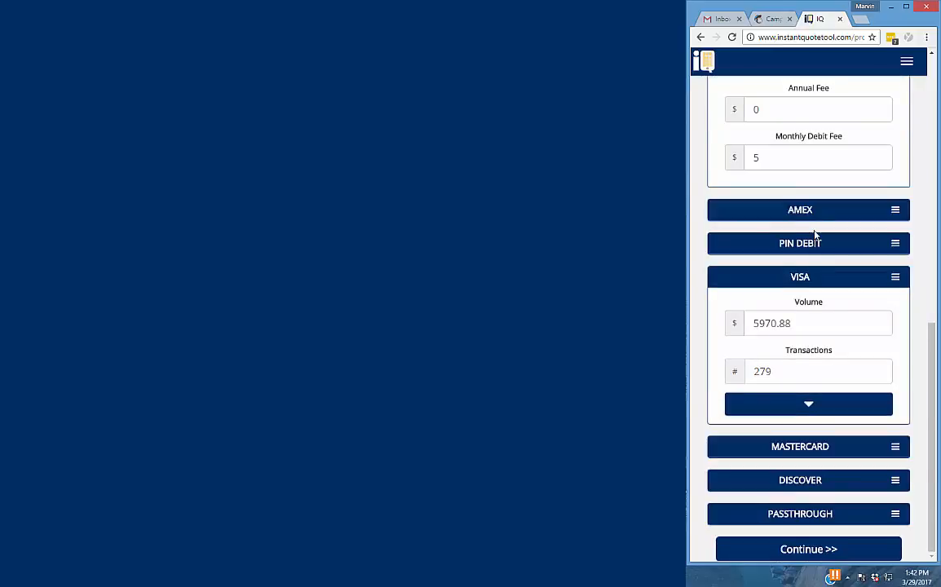
{"action": "left_click", "coordinate": [880, 280]}
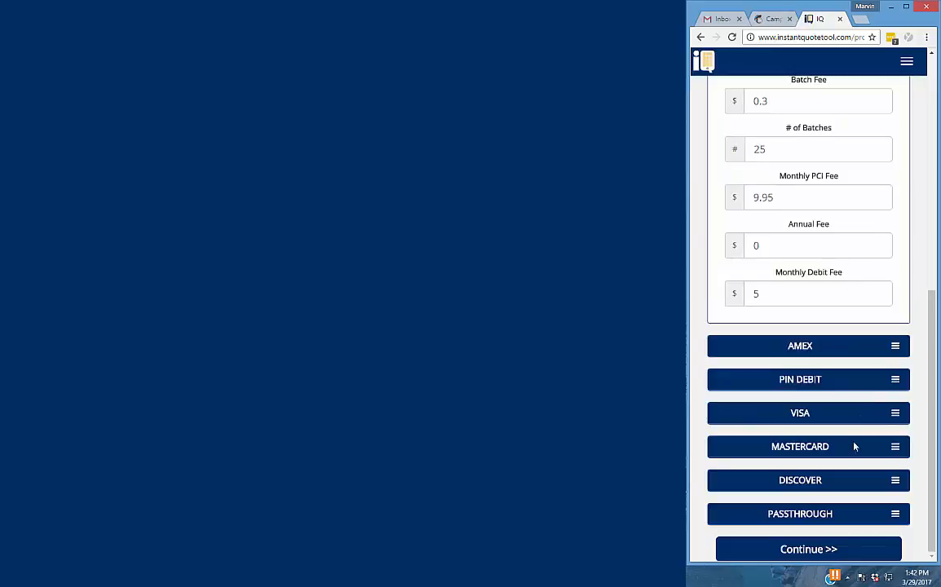
{"action": "left_click", "coordinate": [819, 551]}
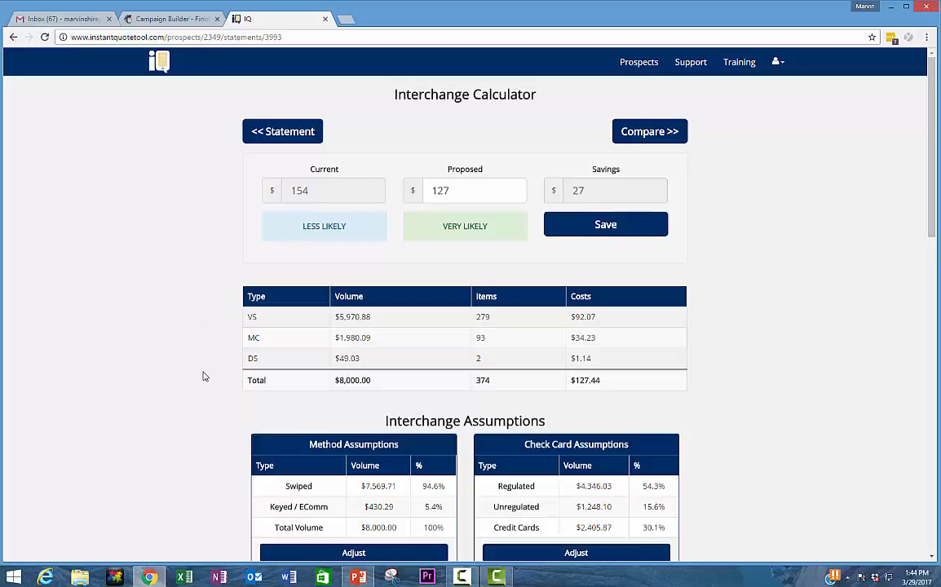
Examine the Interchange Table and the method, check card, brand and card type assumptions
{"action": "scroll", "coordinate": [220, 367], "scroll_direction": "down", "scroll_amount": 3}
{"action": "scroll", "coordinate": [228, 367], "scroll_direction": "down", "scroll_amount": 6}
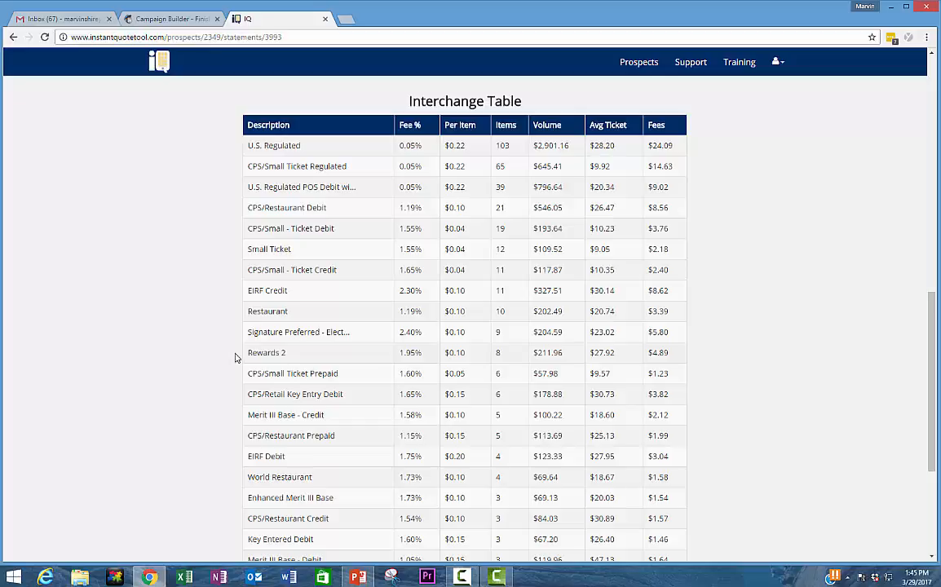
{"action": "scroll", "coordinate": [363, 323], "scroll_direction": "down", "scroll_amount": 3}
{"action": "scroll", "coordinate": [365, 323], "scroll_direction": "up", "scroll_amount": 4}
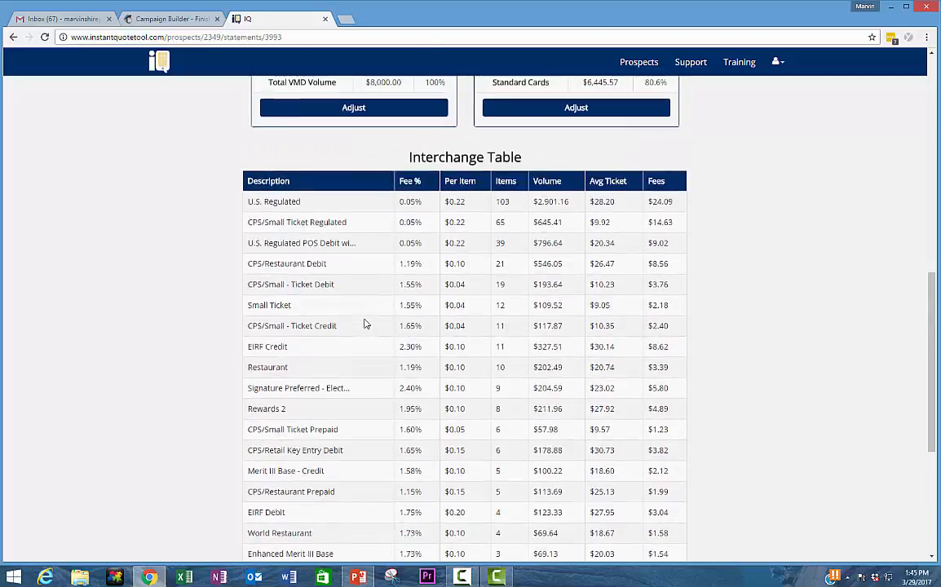
{"action": "scroll", "coordinate": [365, 324], "scroll_direction": "up", "scroll_amount": 5}
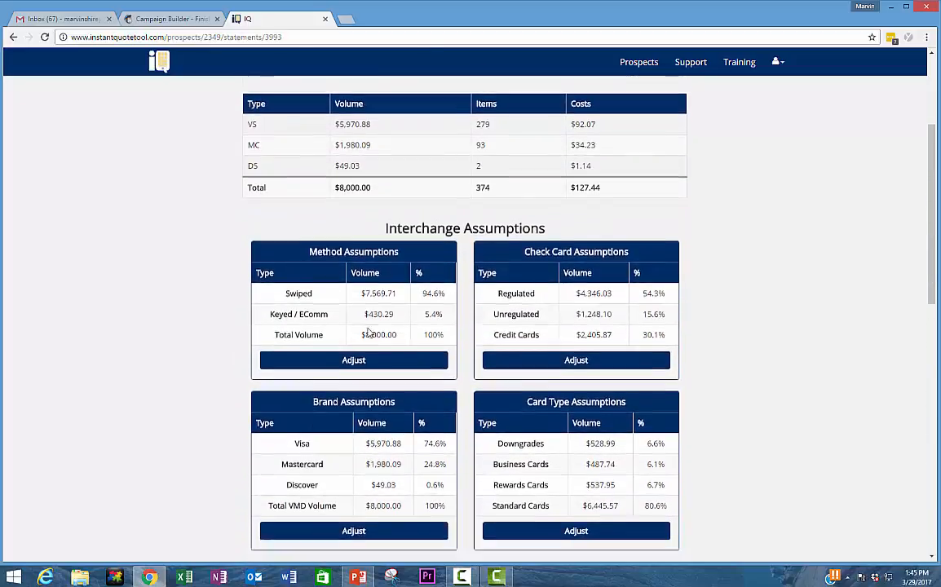
{"action": "scroll", "coordinate": [367, 331], "scroll_direction": "down", "scroll_amount": 1}
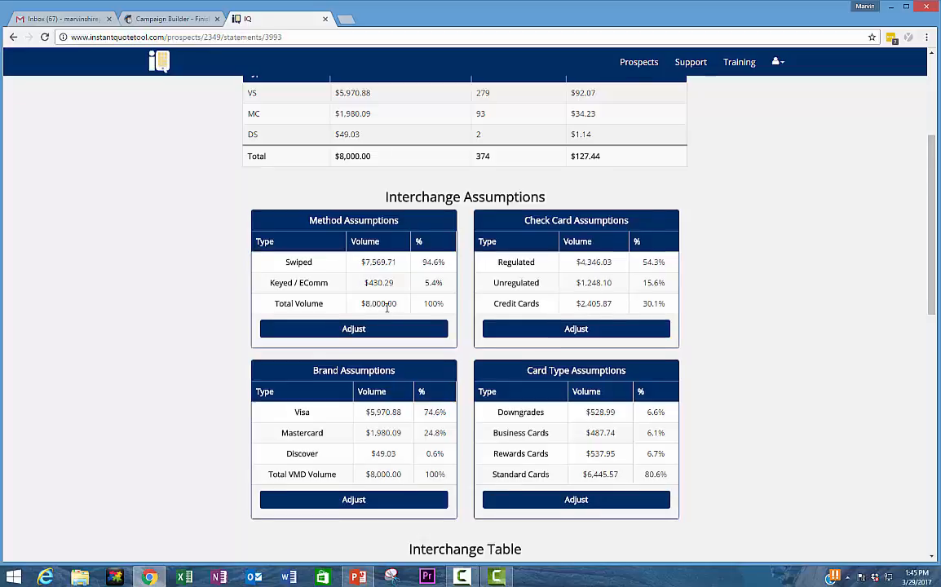
{"action": "scroll", "coordinate": [388, 306], "scroll_direction": "down", "scroll_amount": 2}
{"action": "scroll", "coordinate": [388, 315], "scroll_direction": "up", "scroll_amount": 2}
{"action": "scroll", "coordinate": [389, 315], "scroll_direction": "down", "scroll_amount": 1}
Adjust the method assumptions to 20% card not present and apply the change
{"action": "left_click_drag", "start_coordinate": [425, 283], "coordinate": [445, 284]}
{"action": "left_click", "coordinate": [350, 331]}
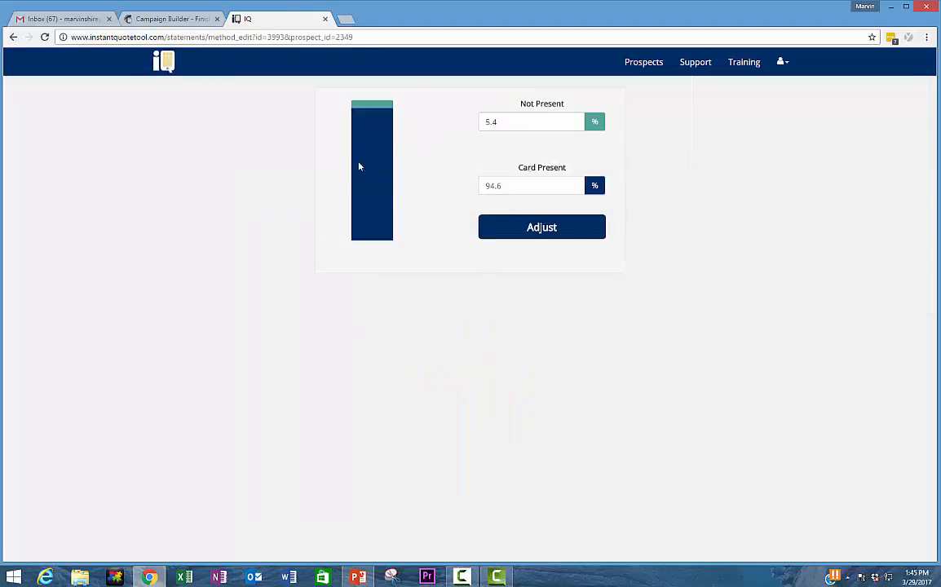
{"action": "left_click_drag", "start_coordinate": [508, 118], "coordinate": [473, 121]}
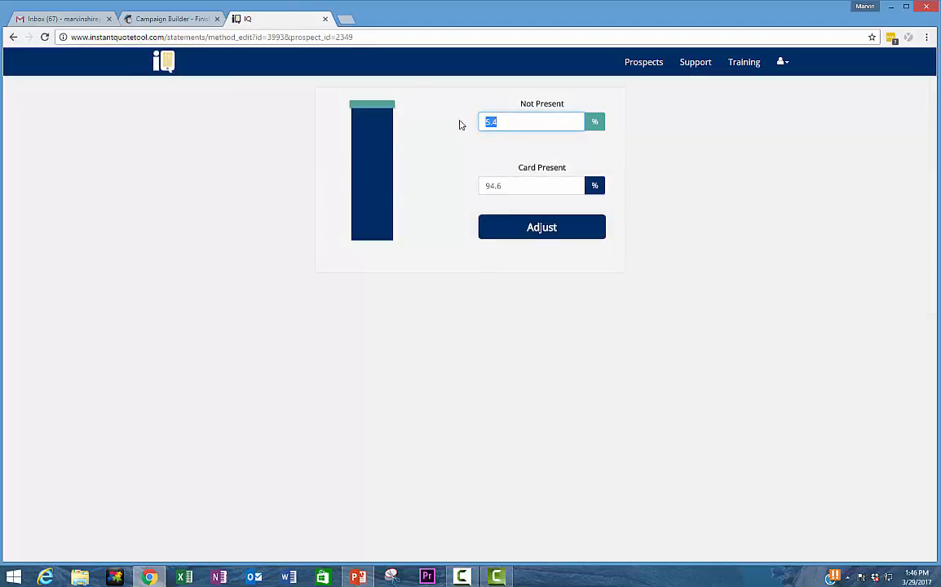
{"action": "type", "text": "20"}
{"action": "key", "text": "Tab"}
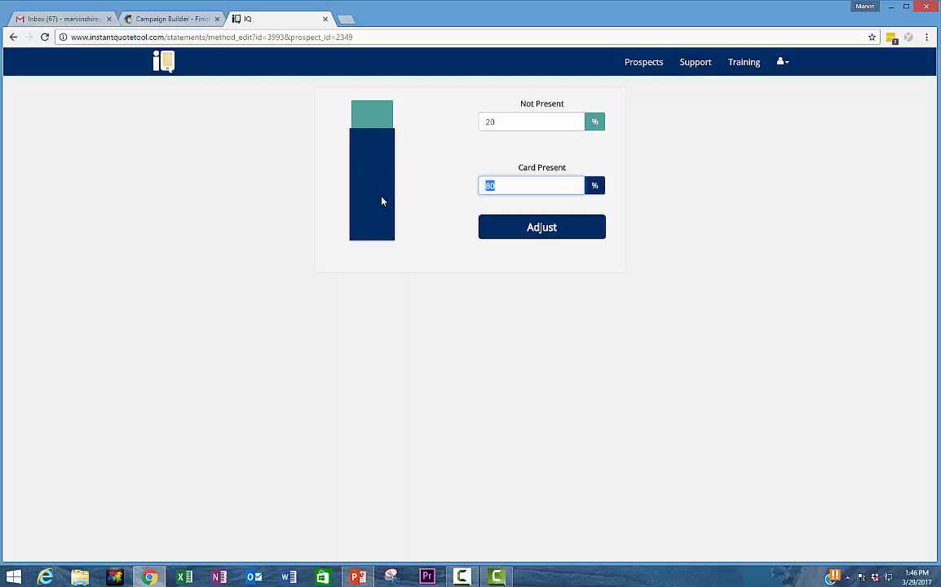
{"action": "left_click", "coordinate": [560, 229]}
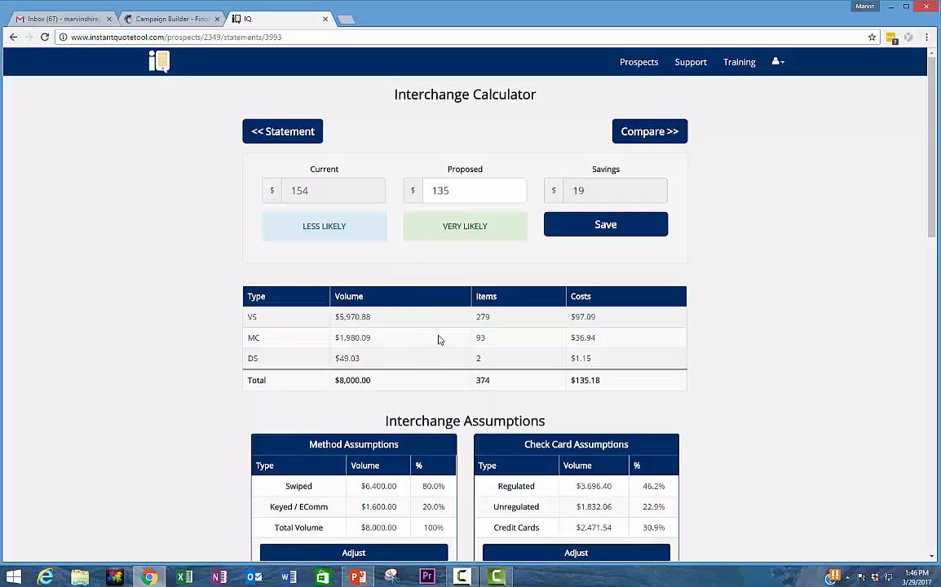
Try proposed interchange amounts of 215, 180 and 160 to compare their likelihood ratings
{"action": "scroll", "coordinate": [470, 331], "scroll_direction": "down", "scroll_amount": 1}
{"action": "scroll", "coordinate": [471, 331], "scroll_direction": "down", "scroll_amount": 3}
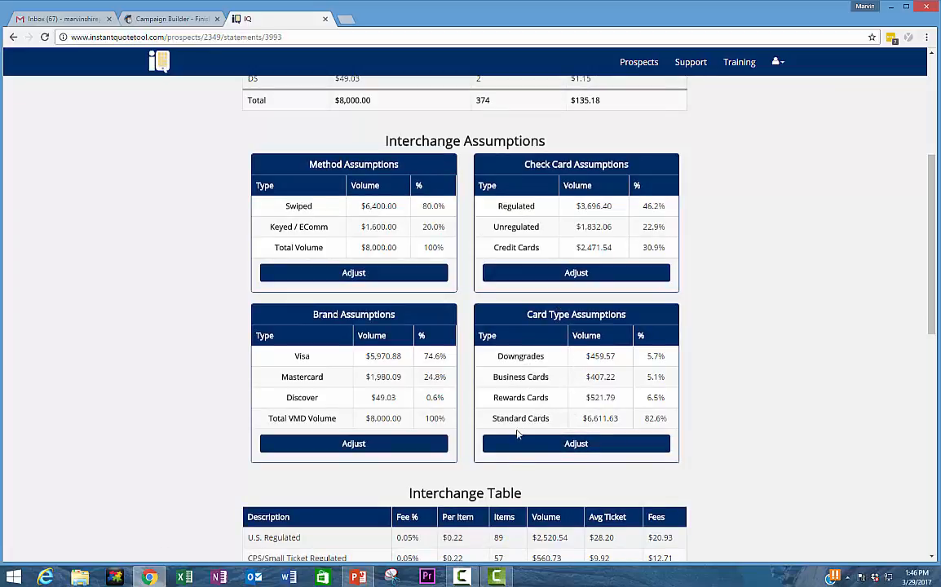
{"action": "scroll", "coordinate": [555, 353], "scroll_direction": "down", "scroll_amount": 2}
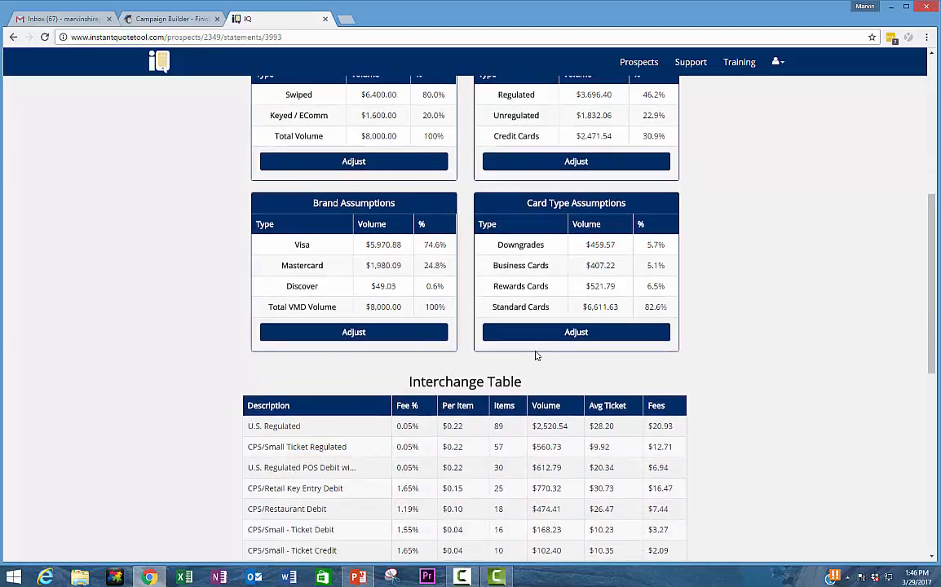
{"action": "scroll", "coordinate": [536, 355], "scroll_direction": "up", "scroll_amount": 3}
{"action": "scroll", "coordinate": [536, 355], "scroll_direction": "up", "scroll_amount": 4}
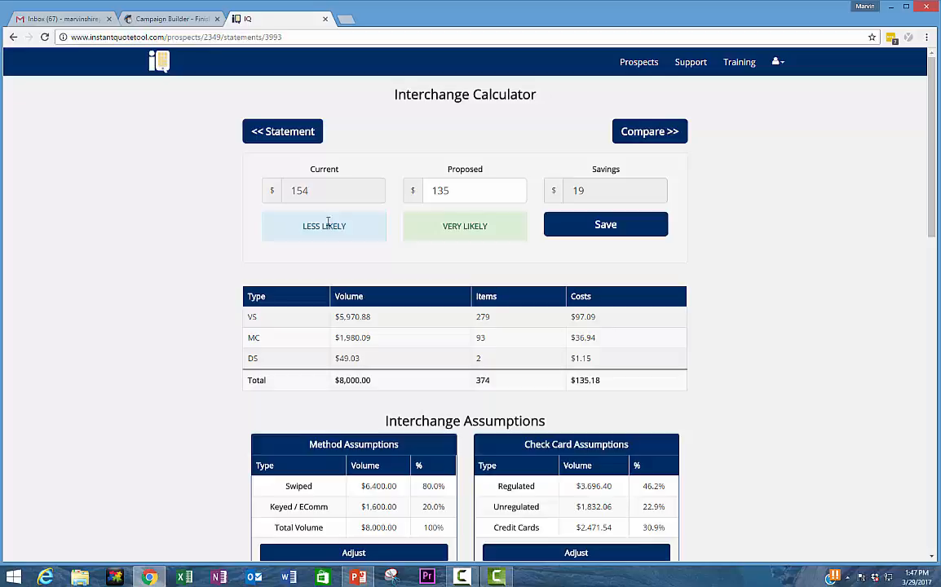
{"action": "double_click", "coordinate": [454, 191]}
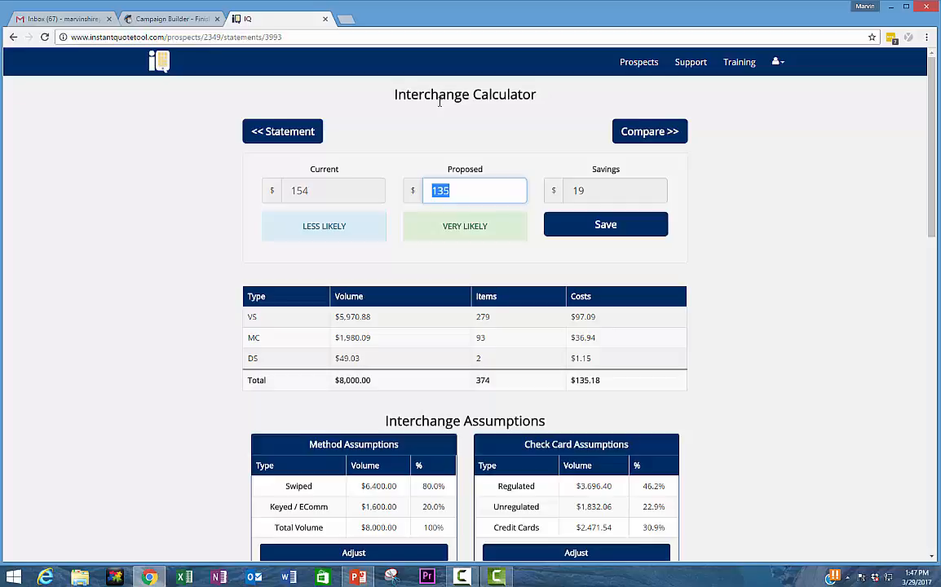
{"action": "type", "text": "2"}
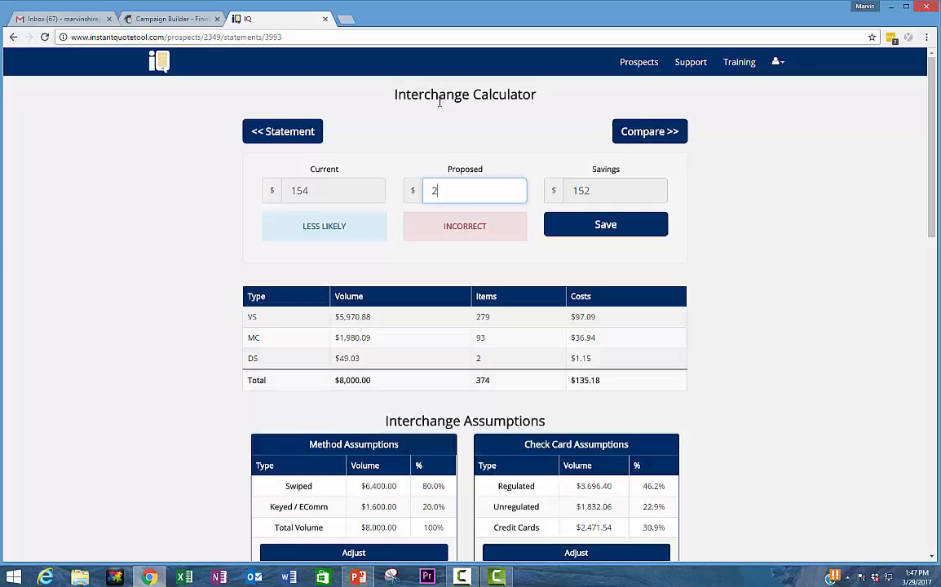
{"action": "type", "text": "15"}
{"action": "key", "text": "BackSpace"}
{"action": "key", "text": "BackSpace"}
{"action": "key", "text": "BackSpace"}
{"action": "type", "text": "180"}
{"action": "key", "text": "BackSpace"}
{"action": "key", "text": "BackSpace"}
{"action": "type", "text": "60"}
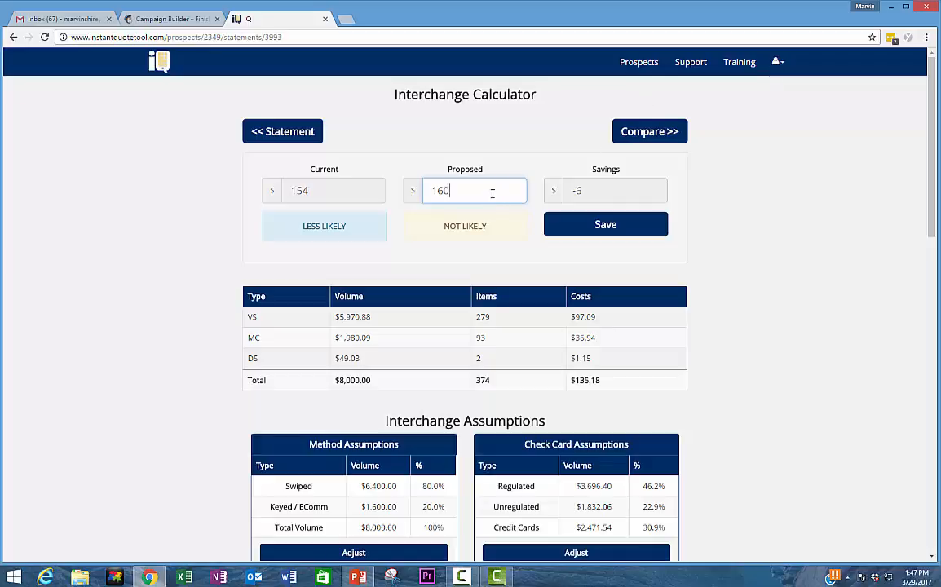
Set the proposed interchange amount to $154, matching the current amount, and save it
{"action": "key", "text": "BackSpace"}
{"action": "key", "text": "BackSpace"}
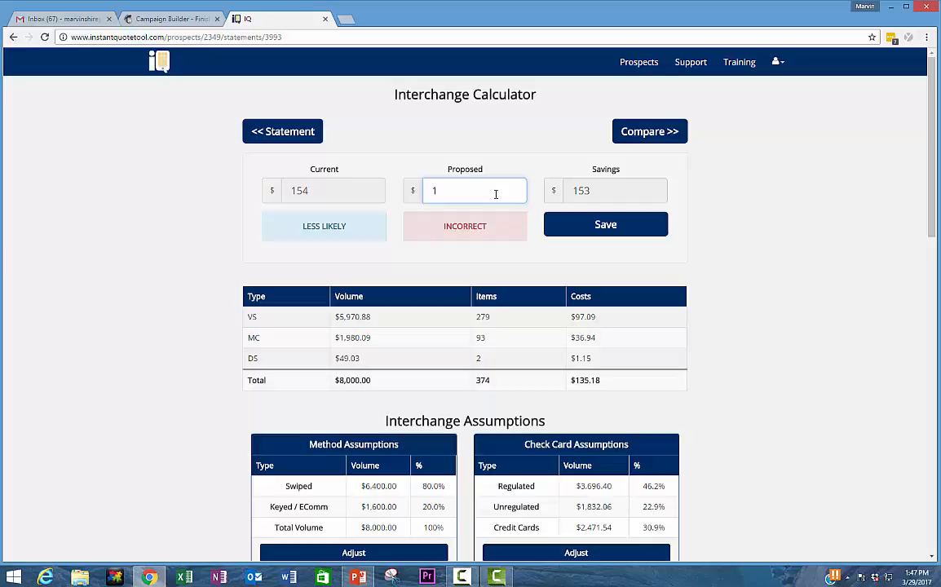
{"action": "type", "text": "54"}
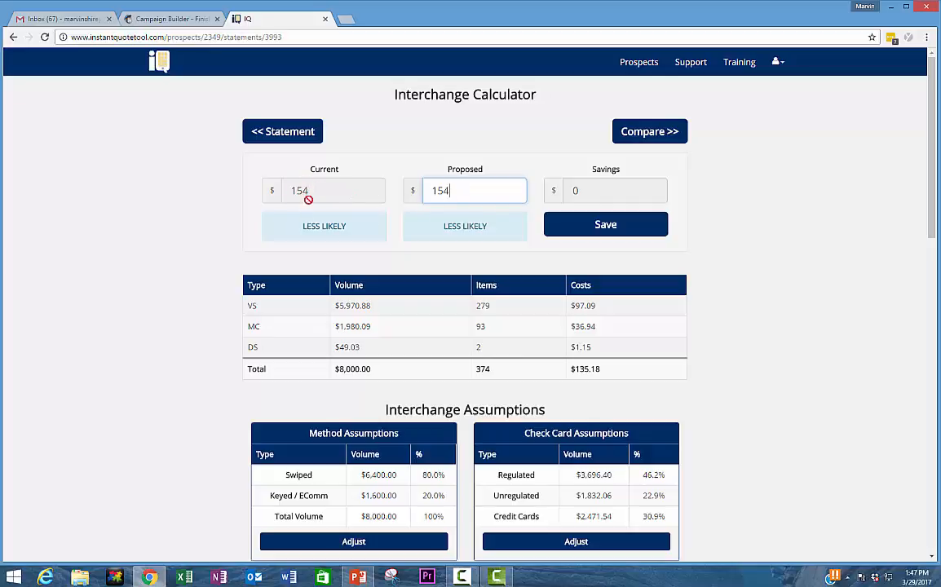
{"action": "double_click", "coordinate": [439, 190]}
{"action": "left_click", "coordinate": [458, 189]}
{"action": "left_click", "coordinate": [565, 231]}
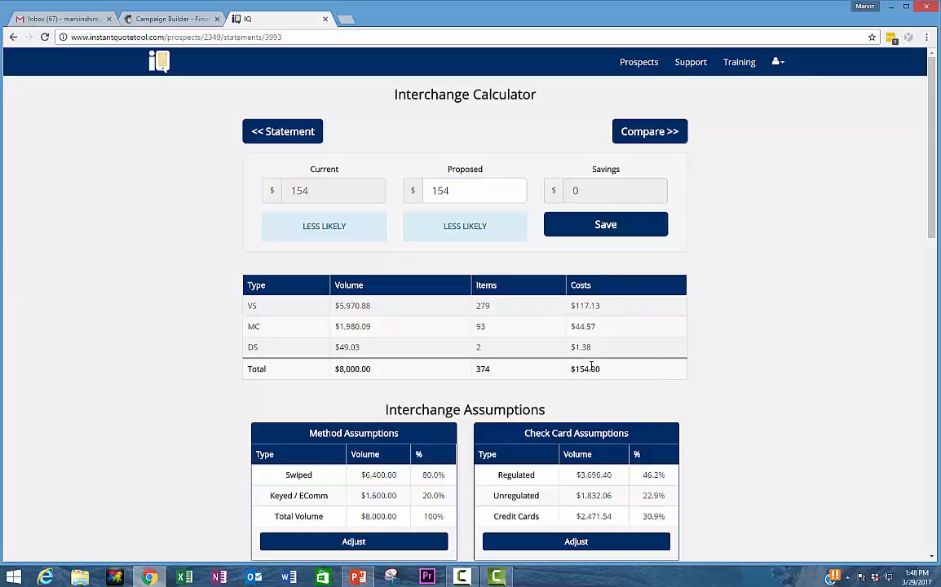
Set the proposed interchange amount to $135 and save it
{"action": "left_click", "coordinate": [441, 189]}
{"action": "double_click", "coordinate": [441, 189]}
{"action": "type", "text": "135"}
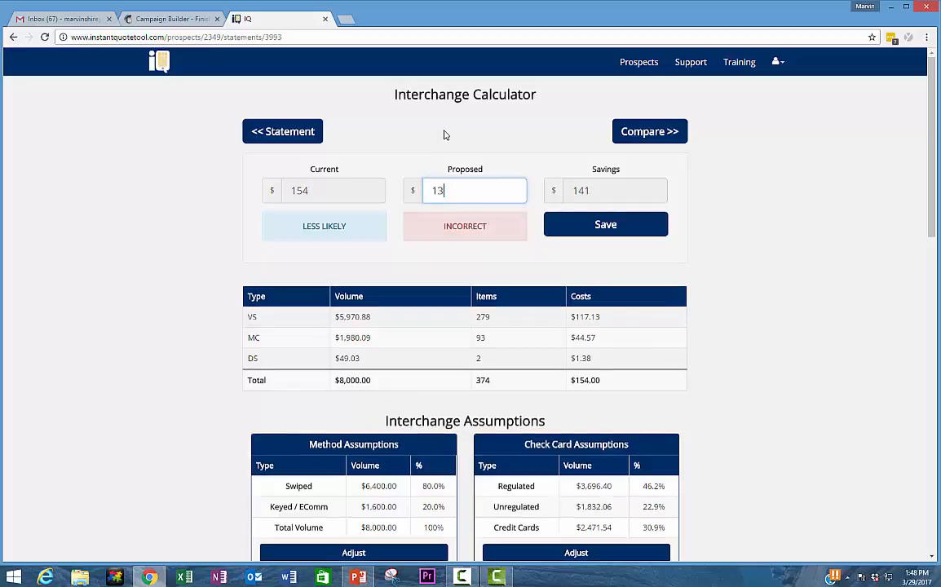
{"action": "left_click", "coordinate": [594, 228]}
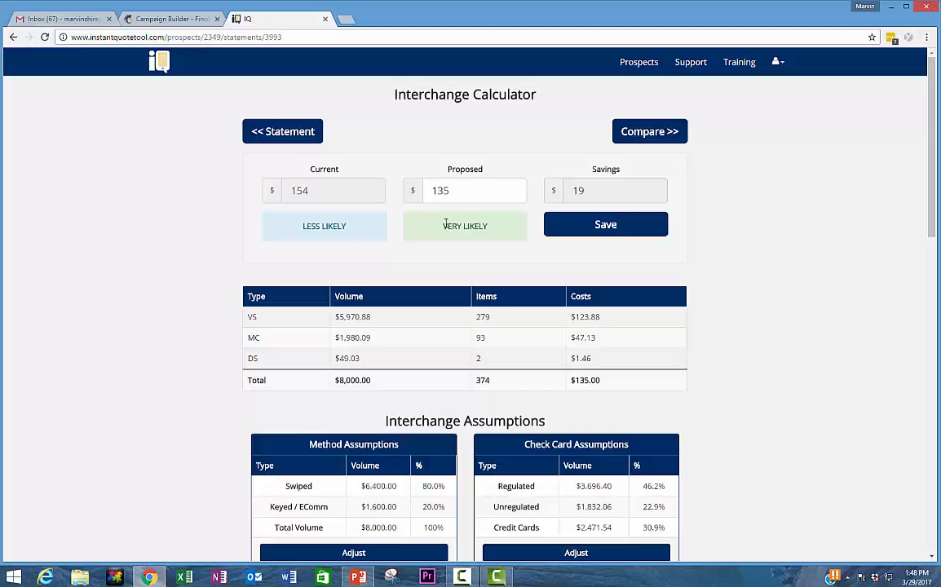
Compare the qualifying programs for the statement and increase their margin by two increments
{"action": "left_click", "coordinate": [645, 133]}
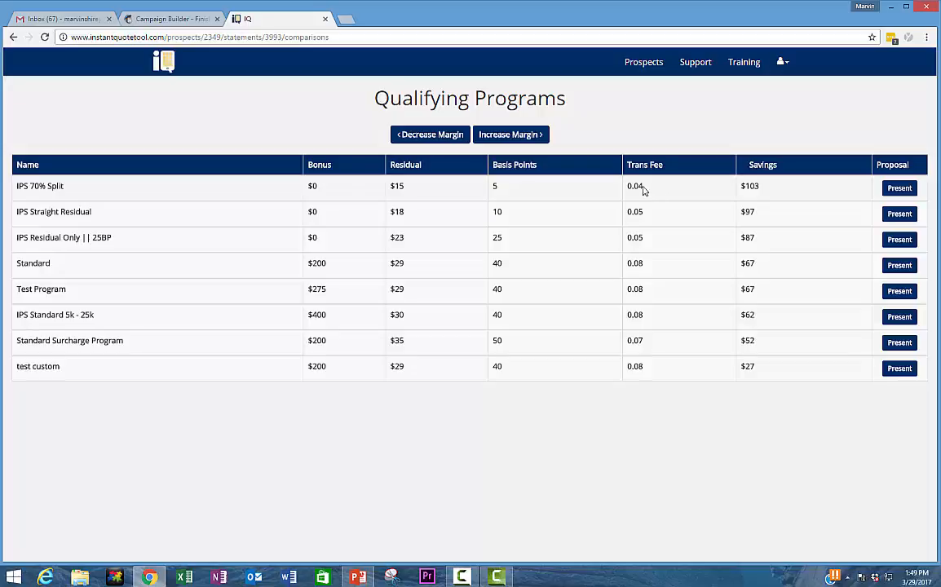
{"action": "left_click", "coordinate": [510, 136]}
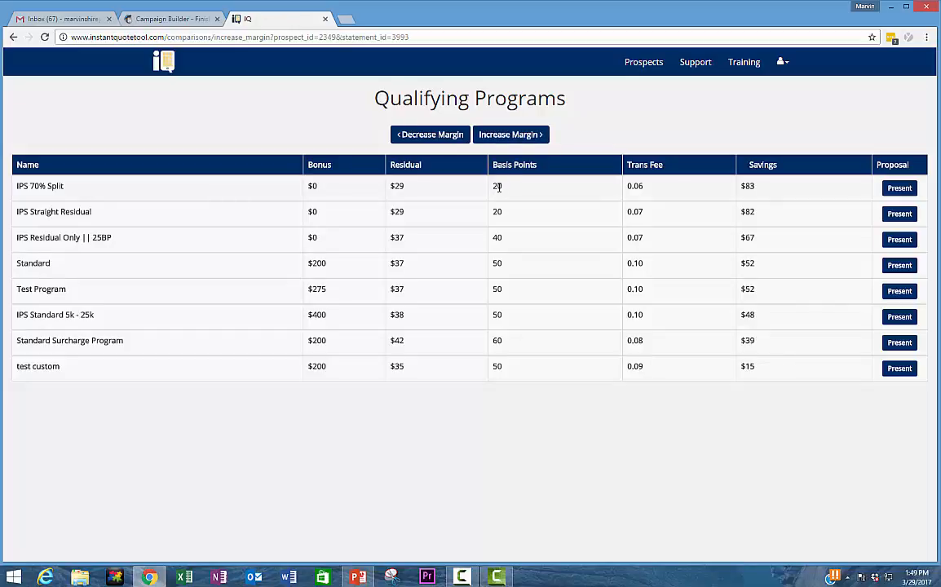
{"action": "left_click", "coordinate": [504, 134]}
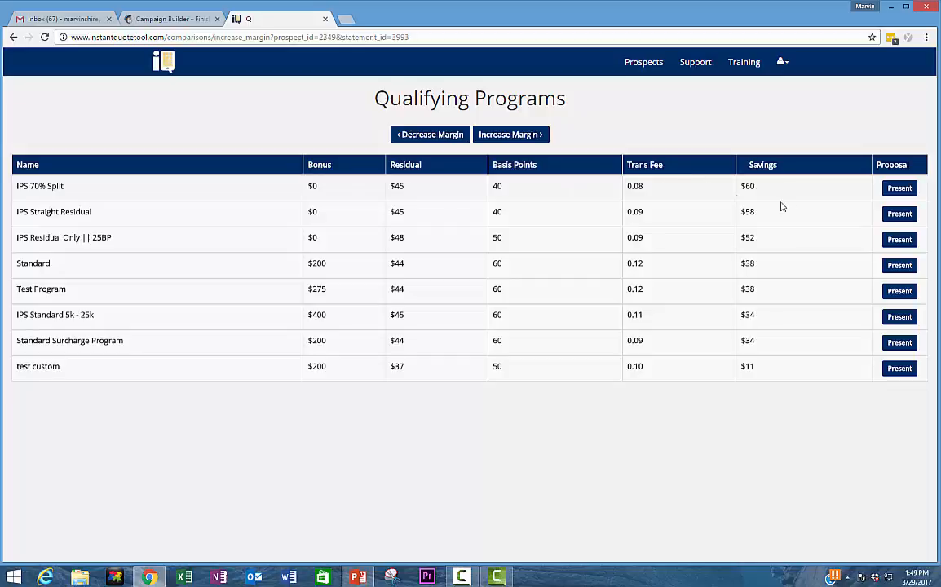
Present the IPS 70% Split program and, in its pricing wizard, set the VMD basis points to 45 and the per item fee to $0.09
{"action": "left_click", "coordinate": [903, 192]}
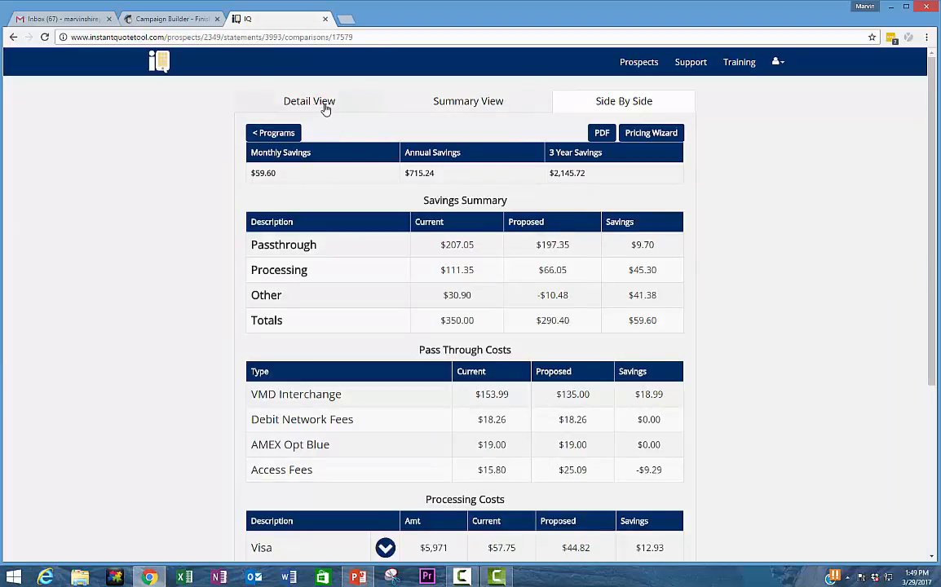
{"action": "left_click", "coordinate": [651, 133]}
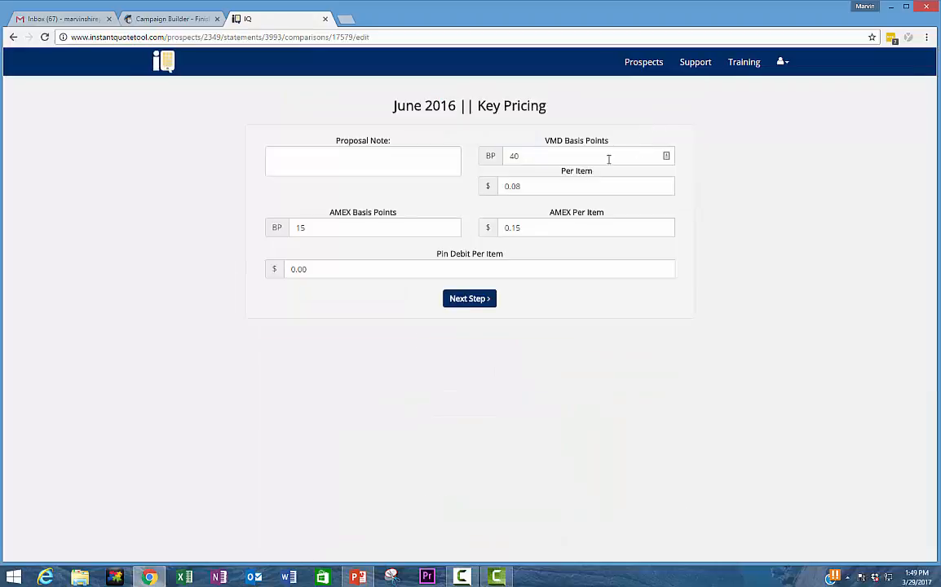
{"action": "double_click", "coordinate": [518, 156]}
{"action": "left_click", "coordinate": [530, 157]}
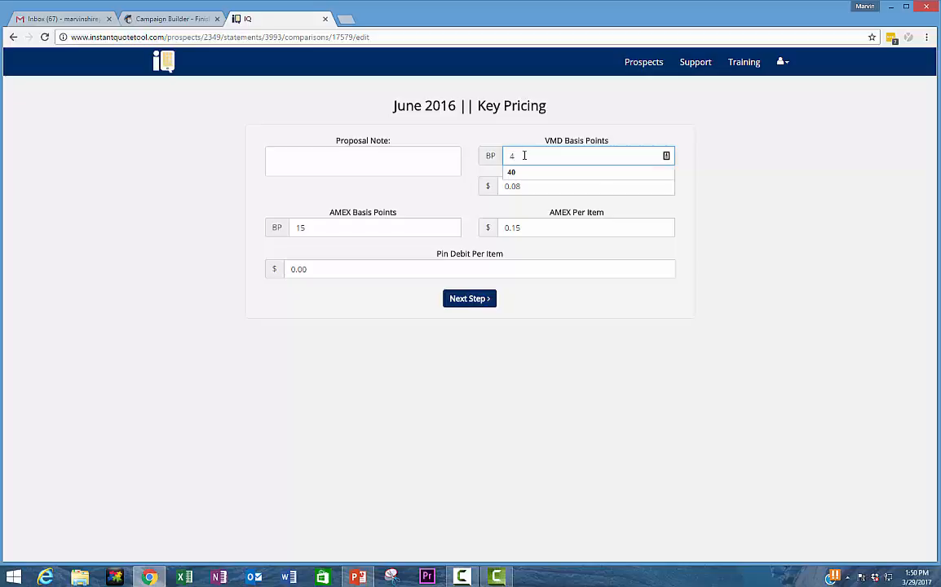
{"action": "type", "text": "5"}
{"action": "key", "text": "Tab"}
{"action": "type", "text": "0."}
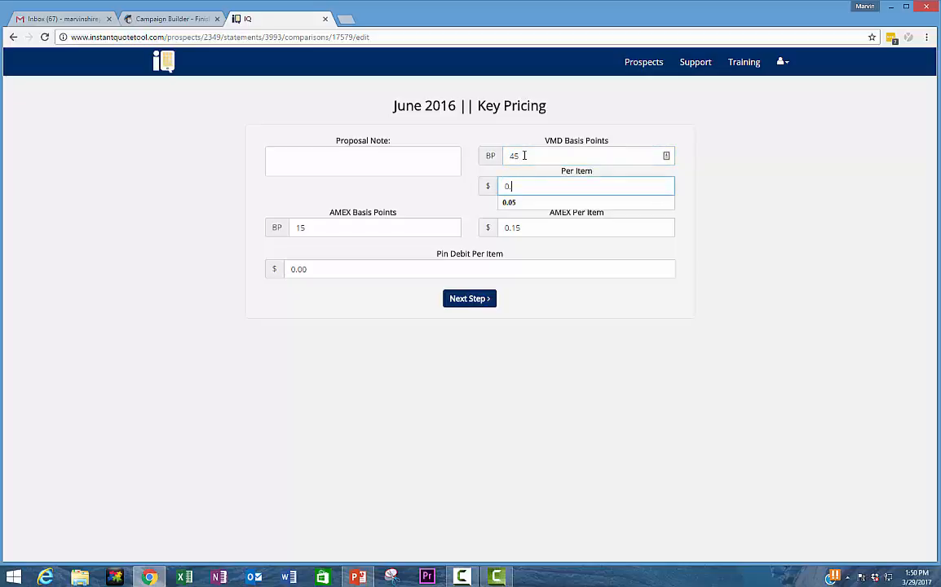
{"action": "type", "text": "09"}
{"action": "key", "text": "Tab"}
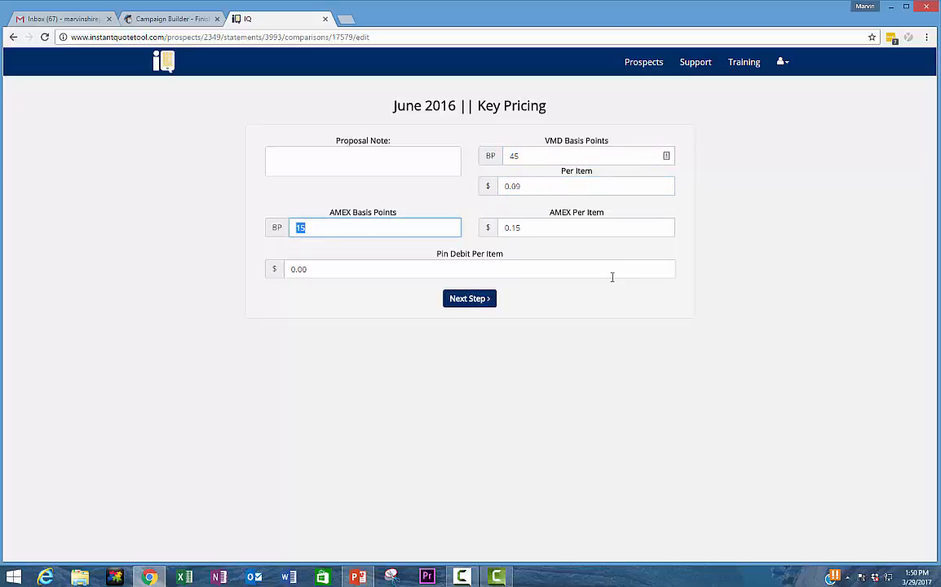
Set the AMEX basis points to 25, the AMEX per item fee to $0.20 and the pin debit per item fee to $0.10
{"action": "type", "text": "25"}
{"action": "key", "text": "Tab"}
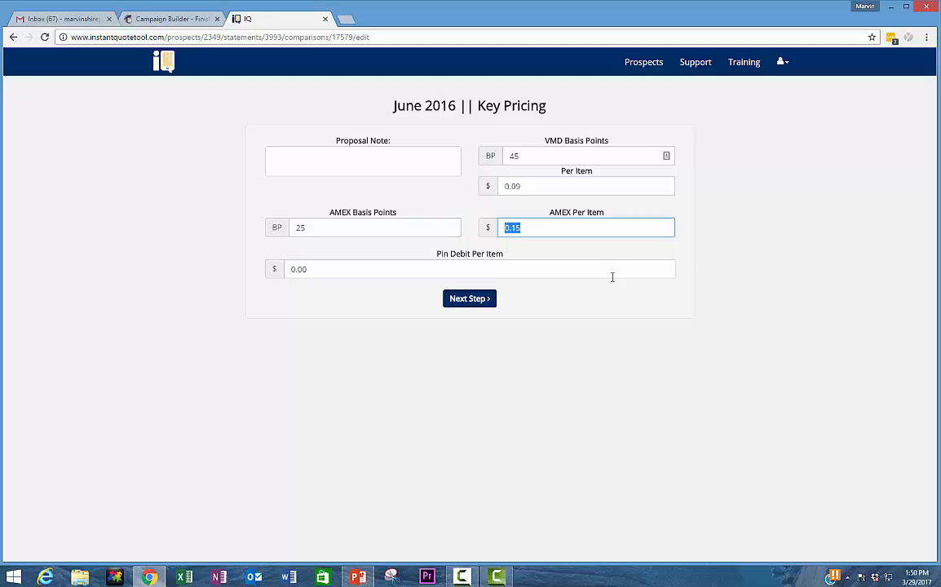
{"action": "type", "text": "0.20"}
{"action": "key", "text": "Tab"}
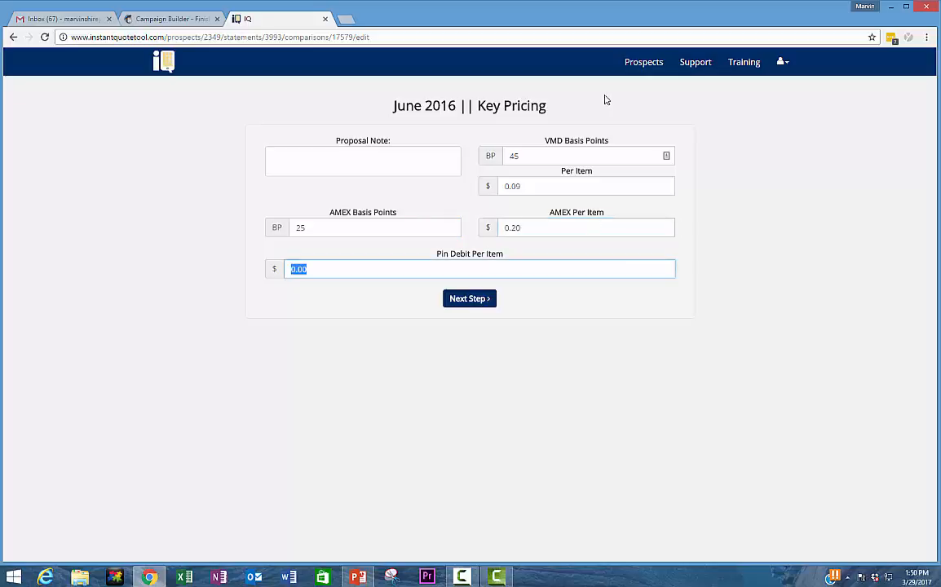
{"action": "type", "text": "0."}
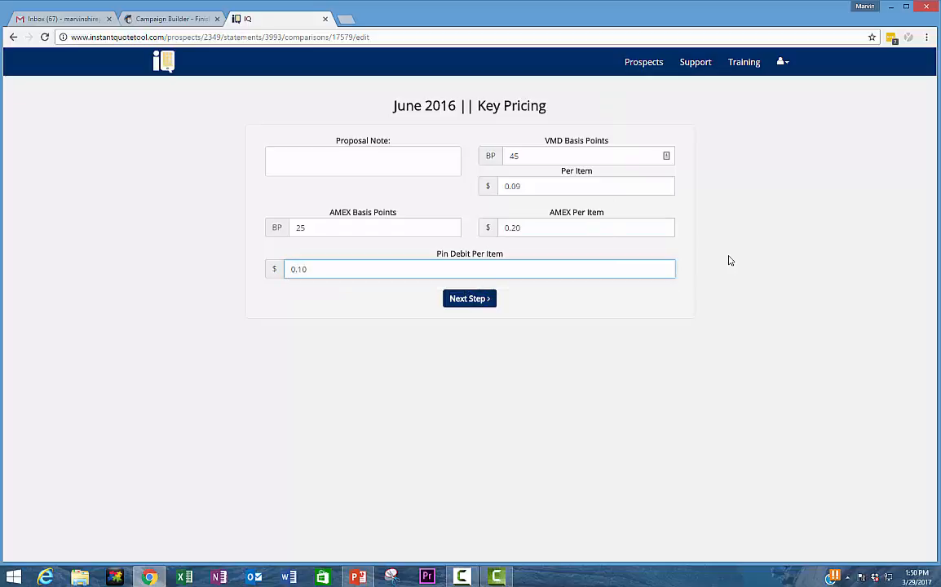
{"action": "left_click", "coordinate": [731, 261]}
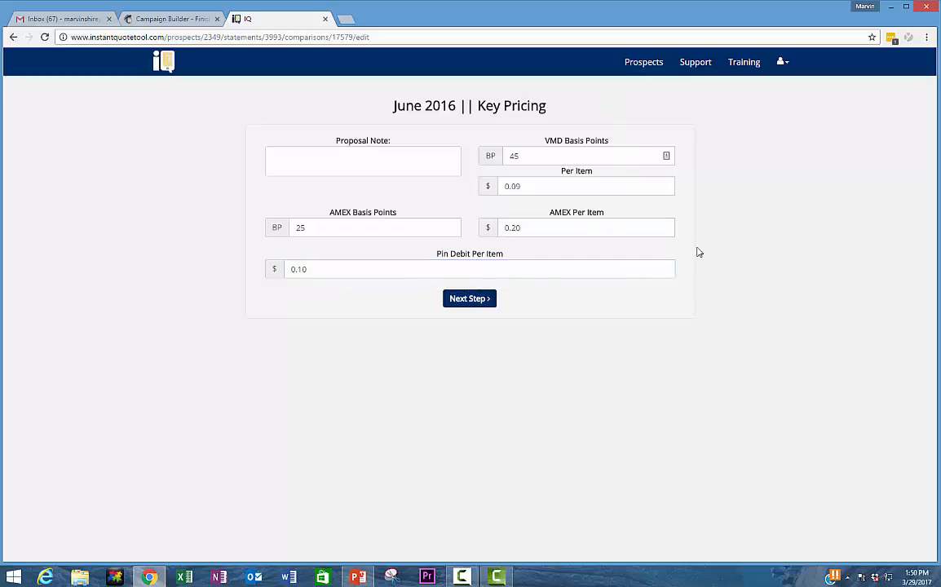
Add a proposal note greeting the customer by name with "It was great speaking with you today...", keep the other pricing defaults and save the pricing
{"action": "left_click", "coordinate": [466, 302]}
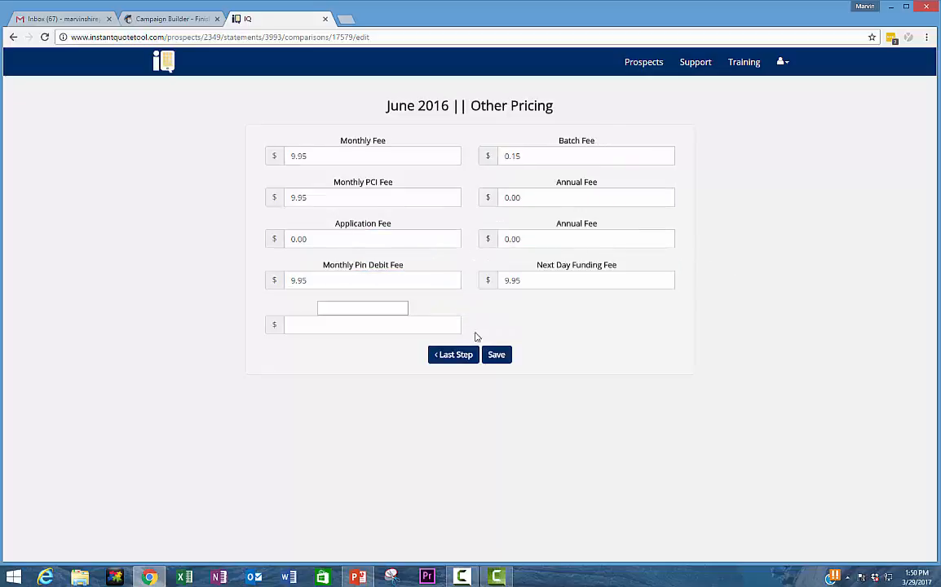
{"action": "left_click", "coordinate": [453, 356]}
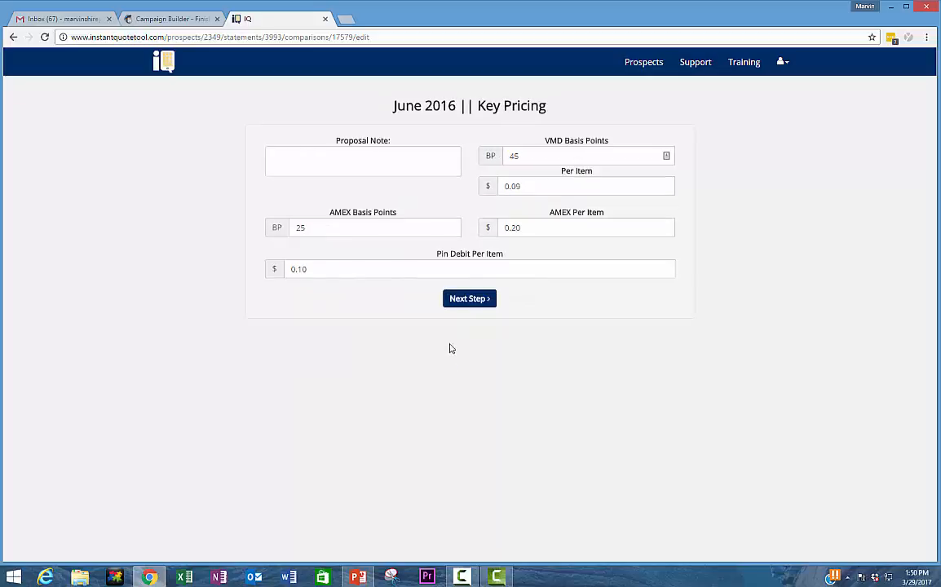
{"action": "left_click", "coordinate": [369, 154]}
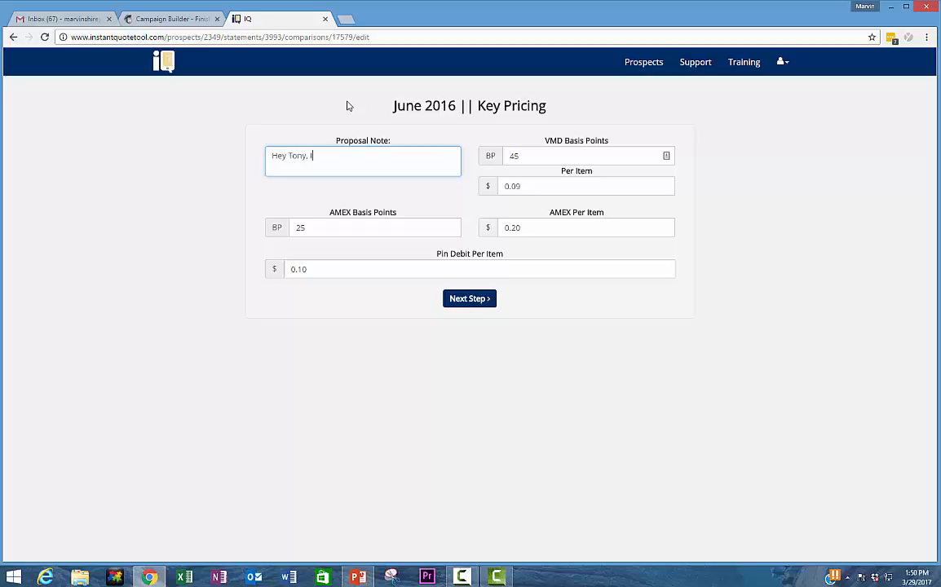
{"action": "type", "text": "great speaking with you today..."}
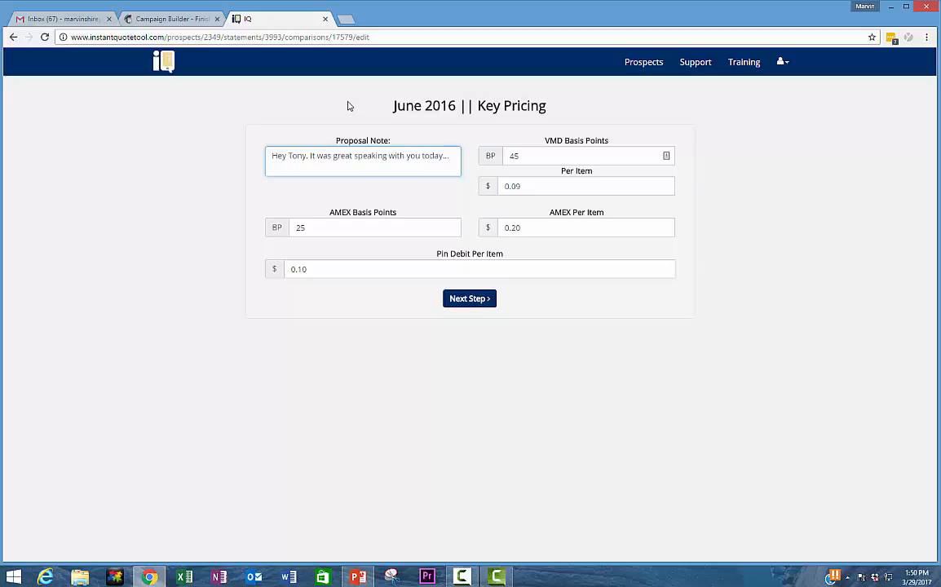
{"action": "left_click", "coordinate": [464, 298]}
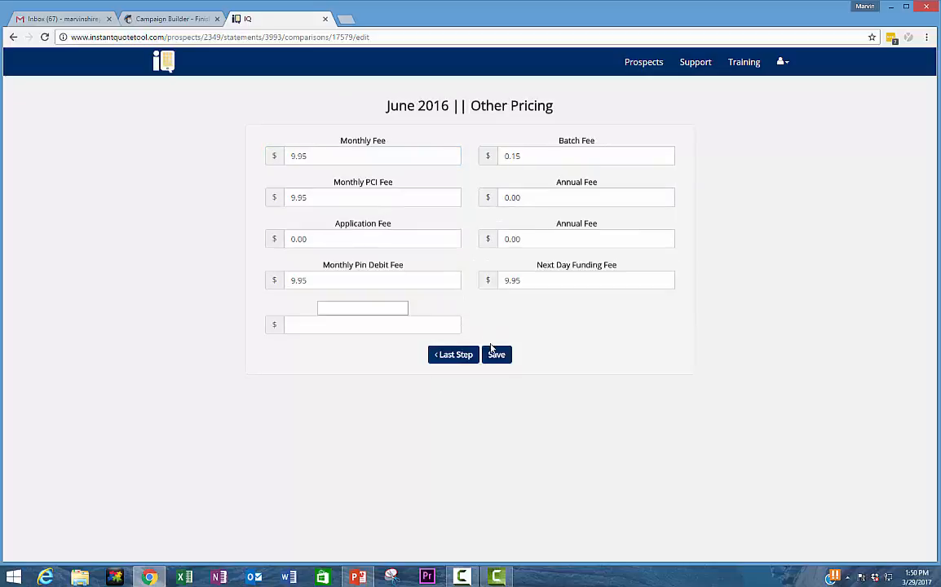
{"action": "left_click", "coordinate": [498, 355]}
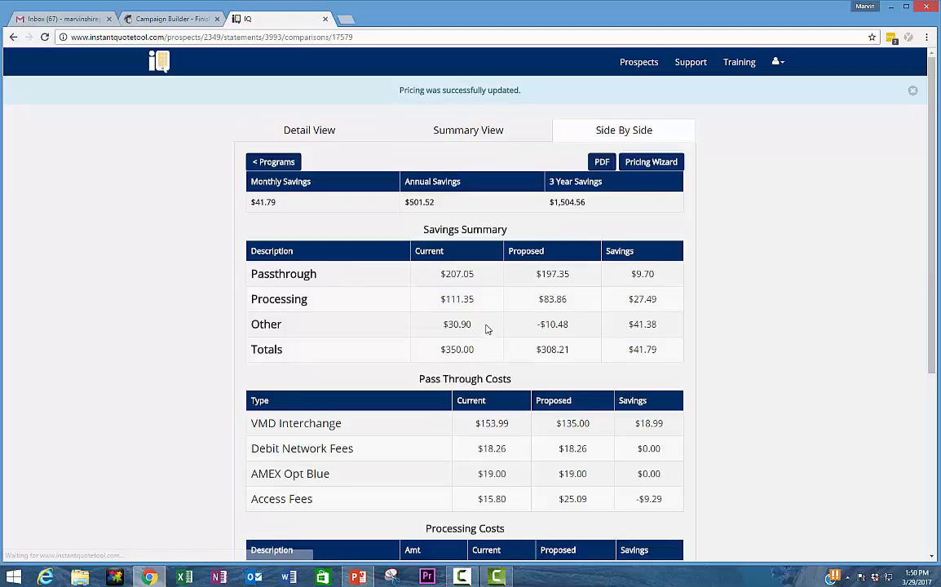
Review the card type and costs/fees summaries in the proposal's detail view
{"action": "left_click", "coordinate": [309, 133]}
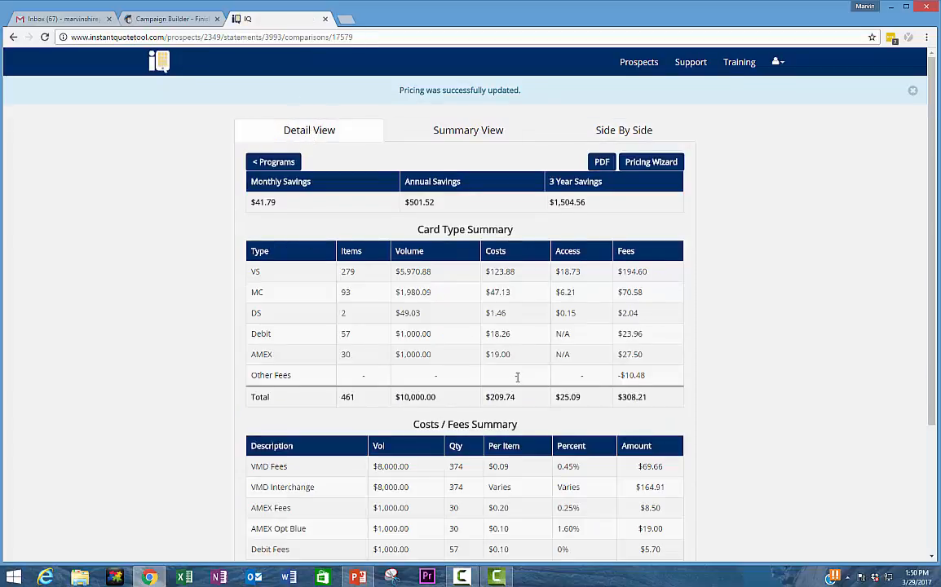
{"action": "scroll", "coordinate": [517, 378], "scroll_direction": "down", "scroll_amount": 3}
{"action": "scroll", "coordinate": [490, 375], "scroll_direction": "up", "scroll_amount": 2}
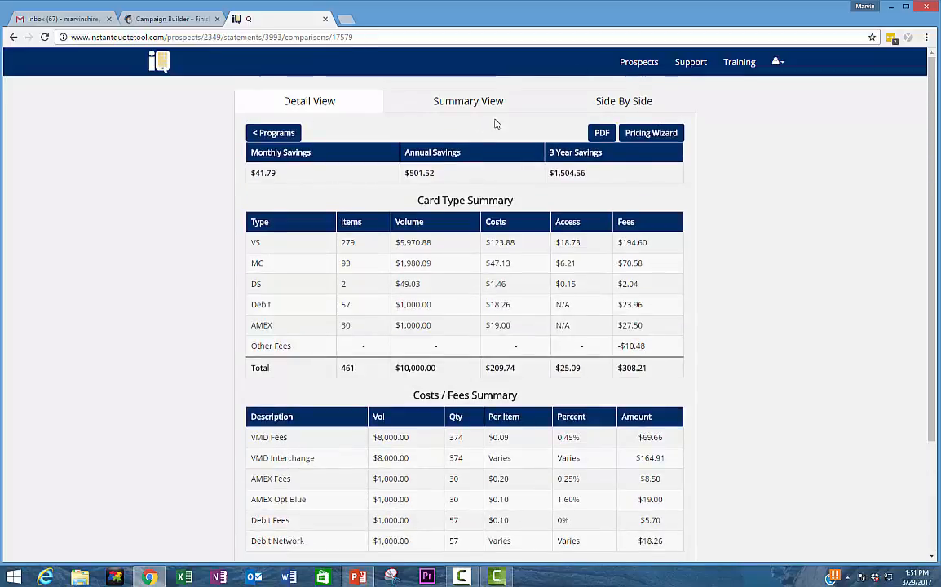
Open the proposal detail as a PDF, read through both pages and return to the comparison
{"action": "left_click", "coordinate": [601, 135]}
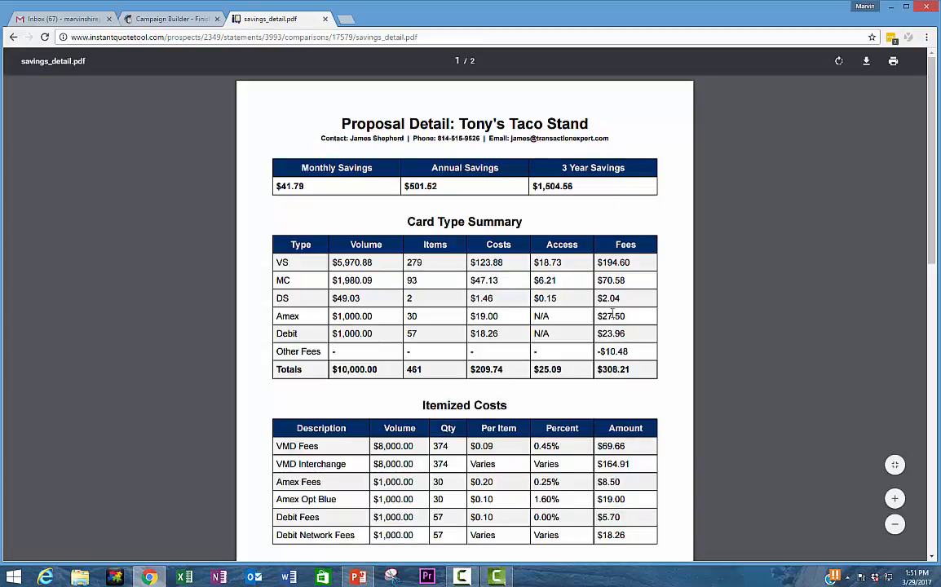
{"action": "scroll", "coordinate": [610, 312], "scroll_direction": "down", "scroll_amount": 9}
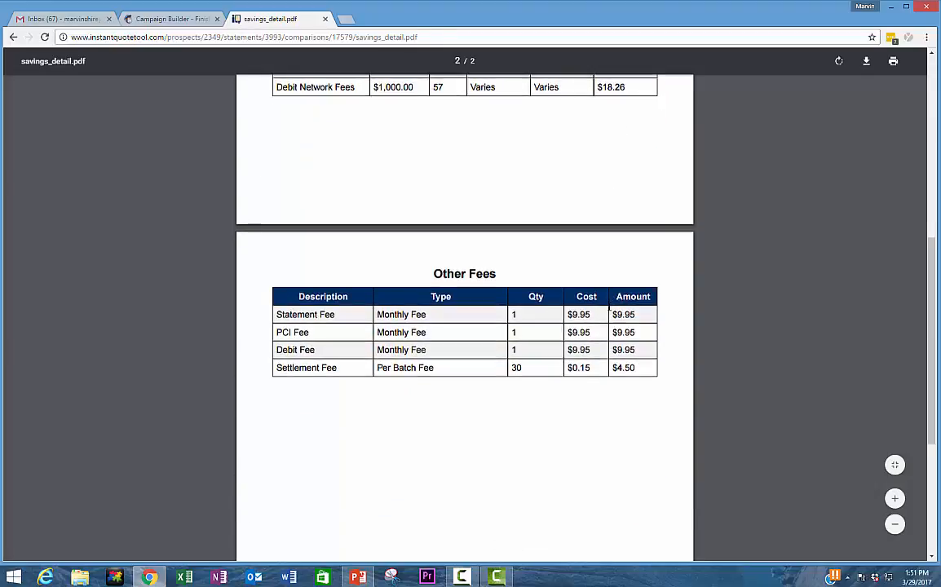
{"action": "scroll", "coordinate": [610, 307], "scroll_direction": "down", "scroll_amount": 3}
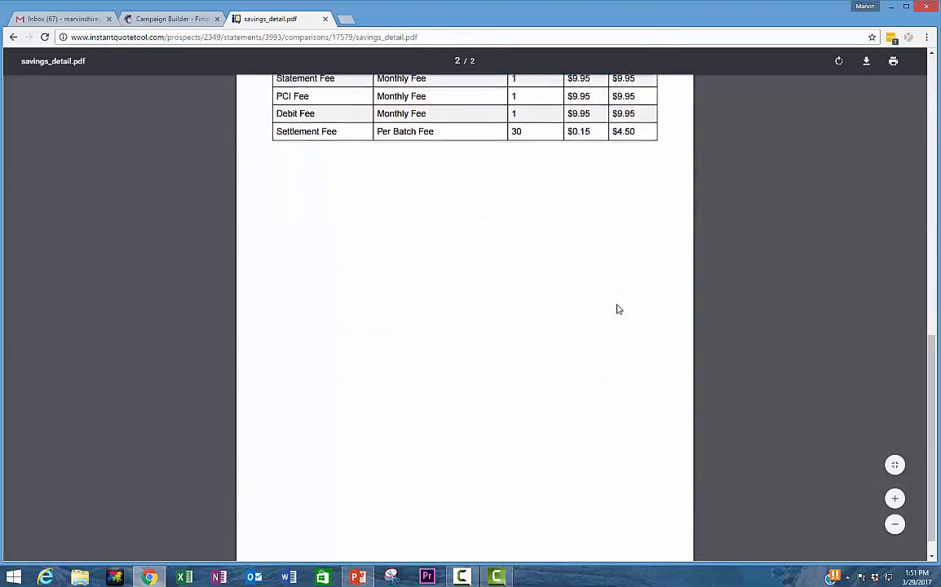
{"action": "scroll", "coordinate": [616, 308], "scroll_direction": "up", "scroll_amount": 3}
{"action": "scroll", "coordinate": [577, 295], "scroll_direction": "up", "scroll_amount": 10}
{"action": "left_click", "coordinate": [15, 38]}
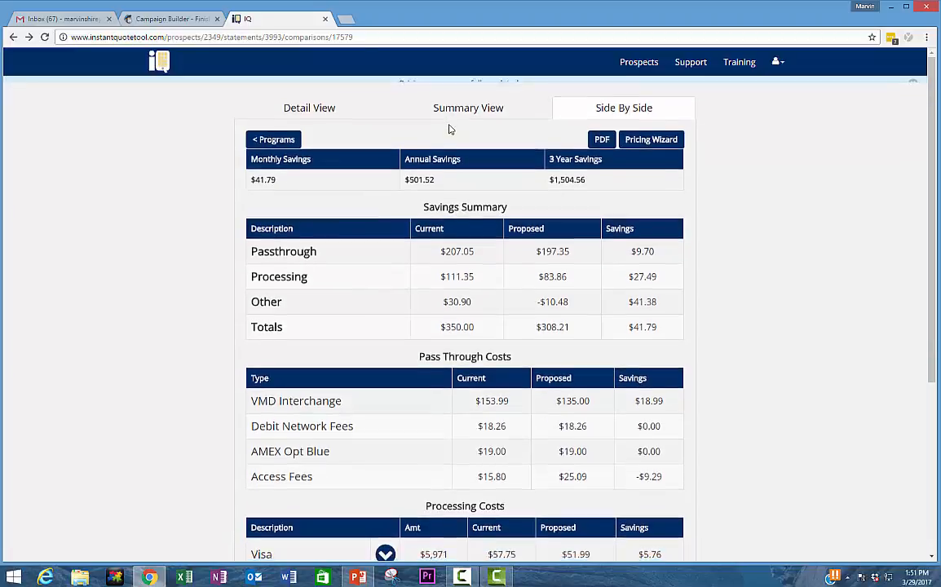
Review the proposal's summary view and the side-by-side comparison of savings, pass-through costs and processing costs
{"action": "left_click", "coordinate": [459, 106]}
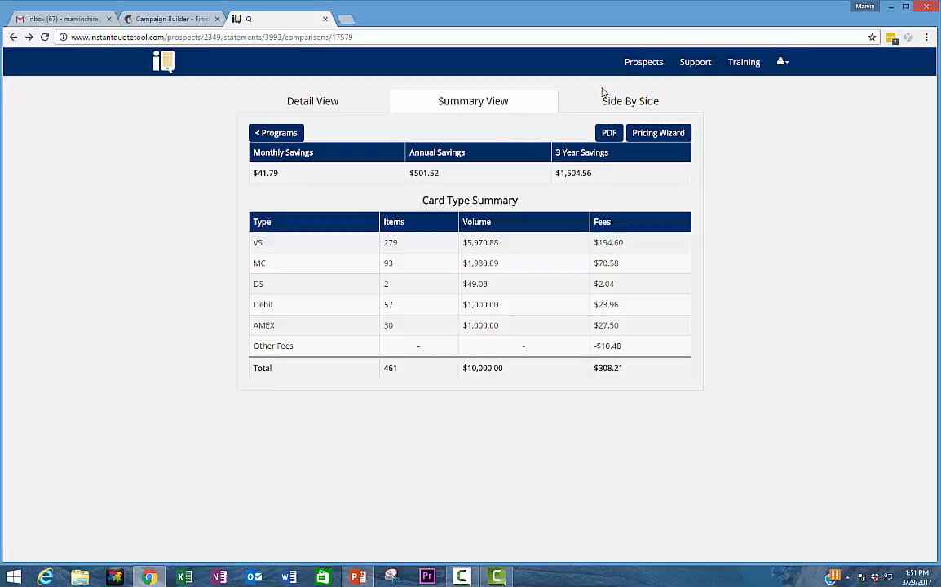
{"action": "left_click", "coordinate": [561, 94]}
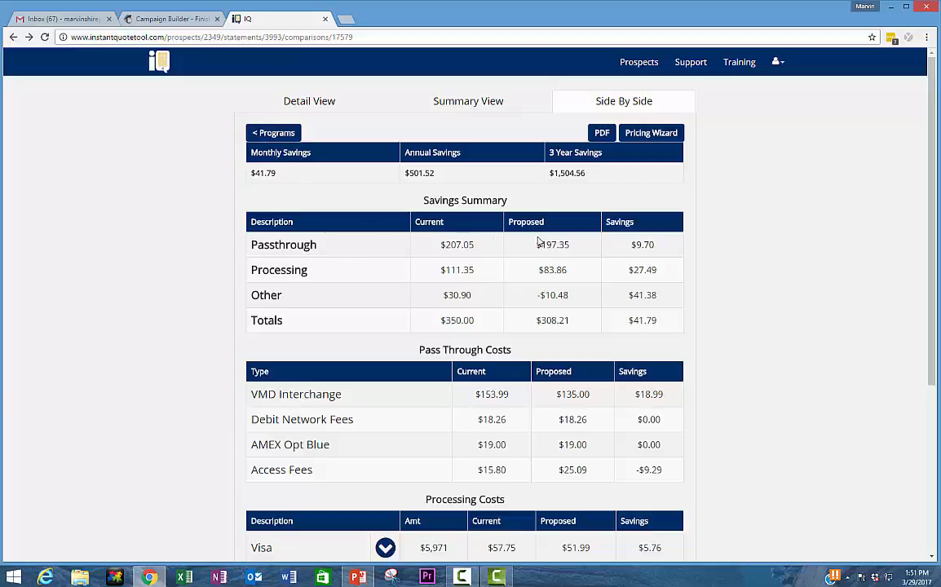
{"action": "scroll", "coordinate": [656, 258], "scroll_direction": "down", "scroll_amount": 1}
{"action": "scroll", "coordinate": [657, 258], "scroll_direction": "down", "scroll_amount": 1}
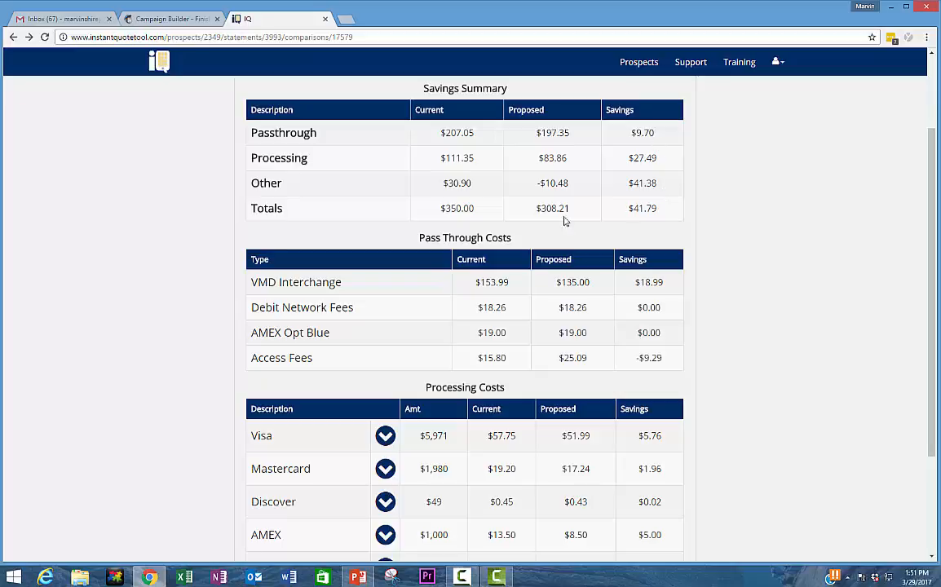
{"action": "scroll", "coordinate": [389, 328], "scroll_direction": "down", "scroll_amount": 1}
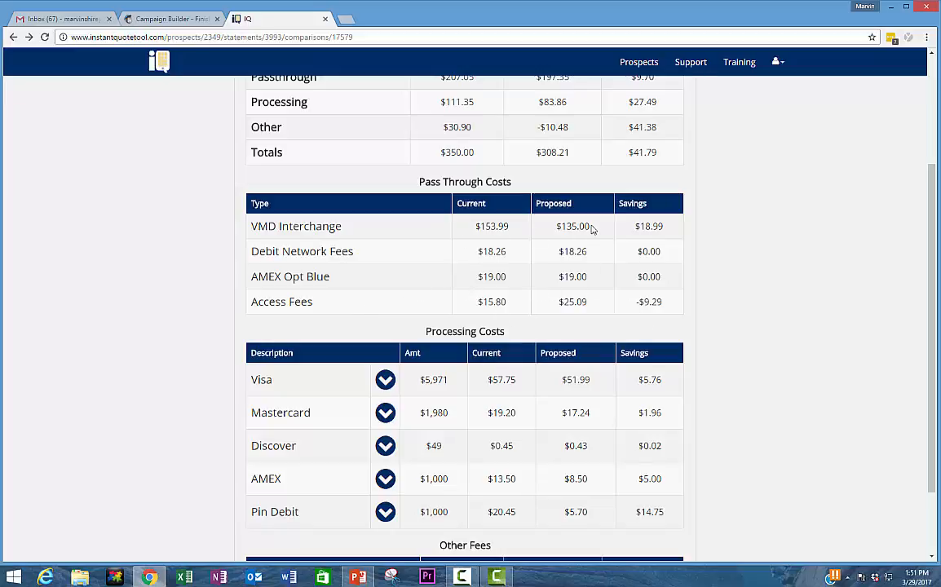
{"action": "scroll", "coordinate": [644, 314], "scroll_direction": "down", "scroll_amount": 2}
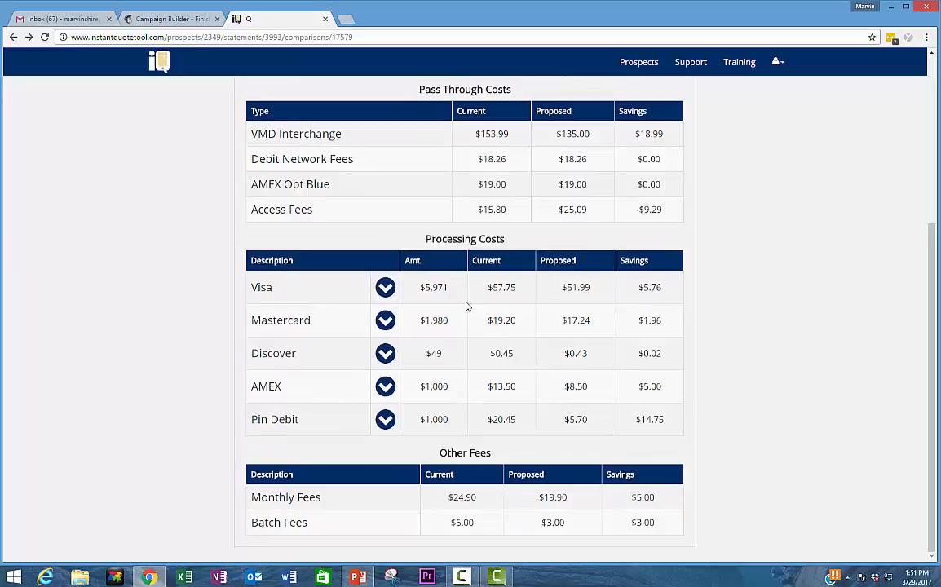
Expand the Visa, Mastercard and Discover processing costs to examine their mark up and per item rates, and collapse them again
{"action": "left_click", "coordinate": [384, 288]}
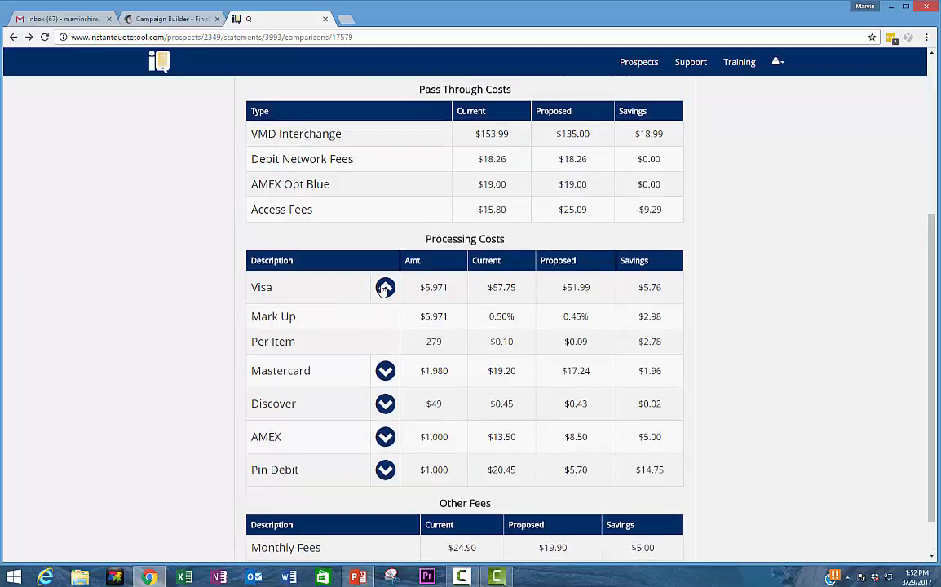
{"action": "left_click", "coordinate": [385, 371]}
{"action": "left_click", "coordinate": [385, 455]}
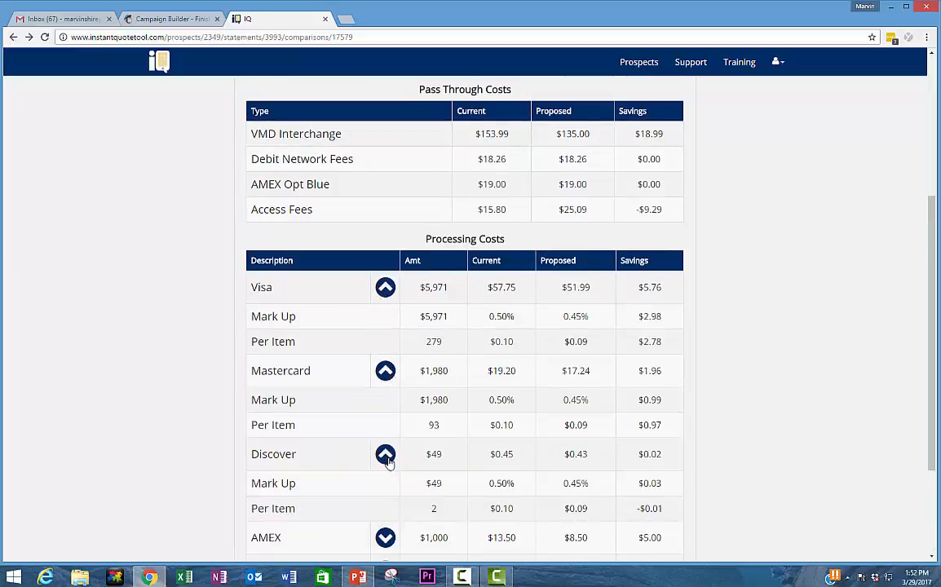
{"action": "scroll", "coordinate": [459, 400], "scroll_direction": "up", "scroll_amount": 1}
{"action": "scroll", "coordinate": [459, 400], "scroll_direction": "down", "scroll_amount": 3}
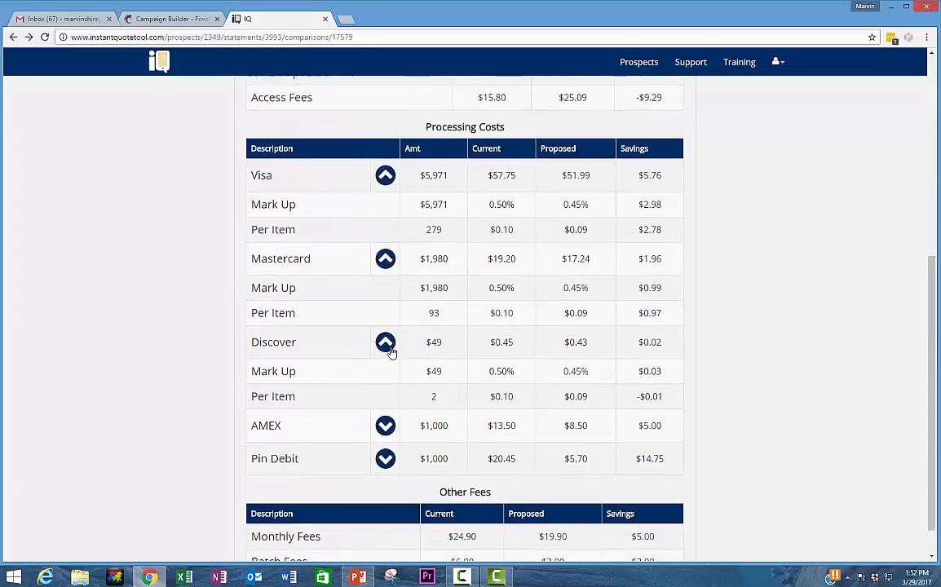
{"action": "left_click", "coordinate": [387, 344]}
{"action": "left_click", "coordinate": [385, 270]}
{"action": "left_click", "coordinate": [385, 237]}
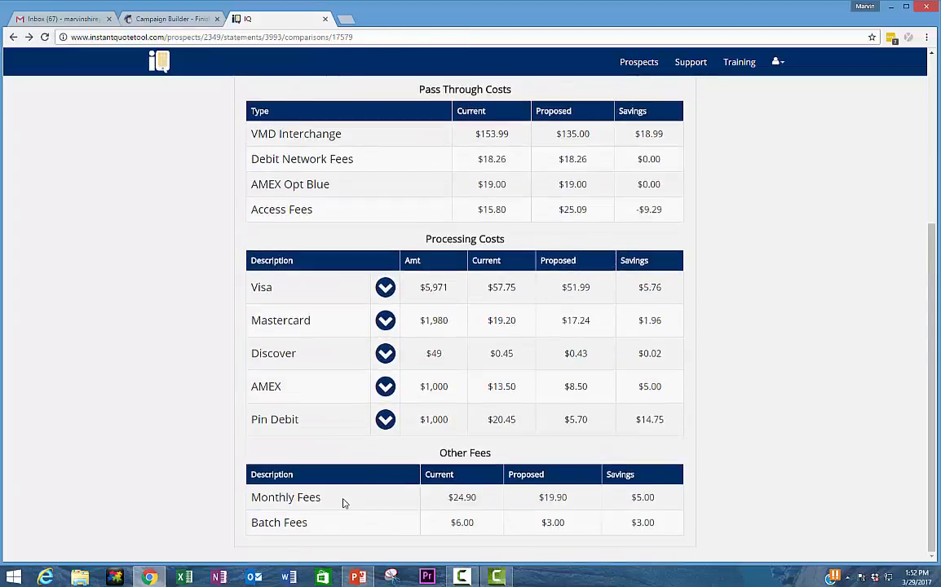
Revisit the detail and summary views of the proposal, ending on the detail view
{"action": "scroll", "coordinate": [394, 353], "scroll_direction": "up", "scroll_amount": 3}
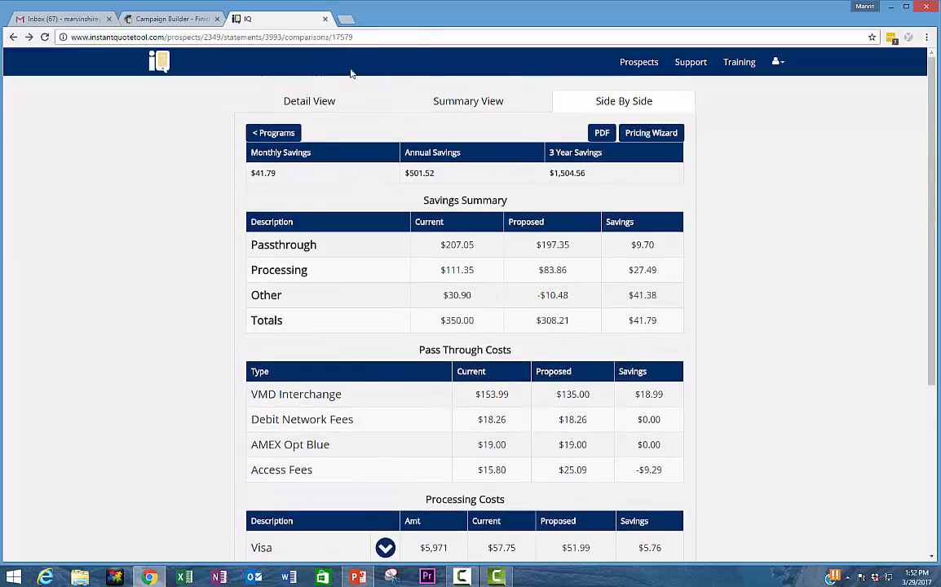
{"action": "left_click", "coordinate": [322, 102]}
{"action": "left_click", "coordinate": [490, 101]}
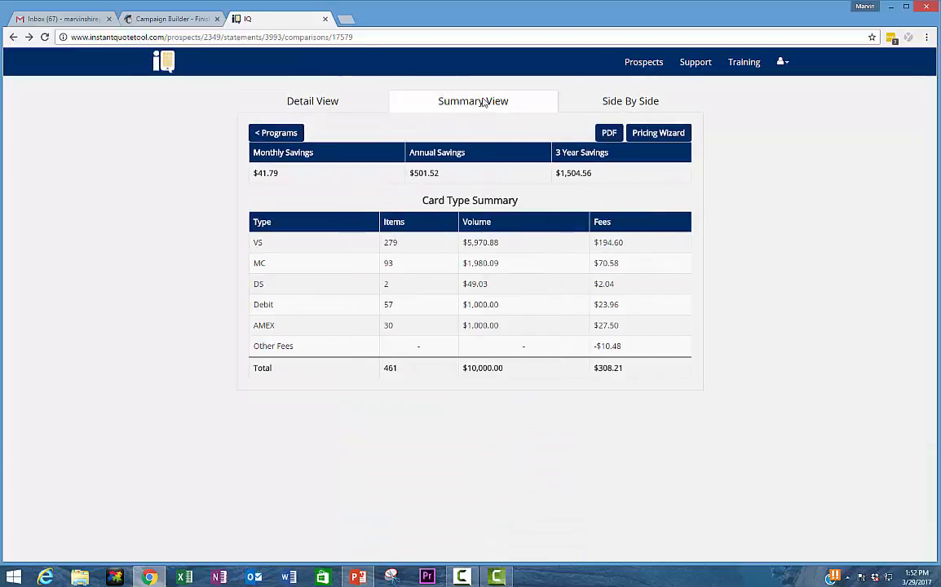
{"action": "left_click", "coordinate": [363, 101]}
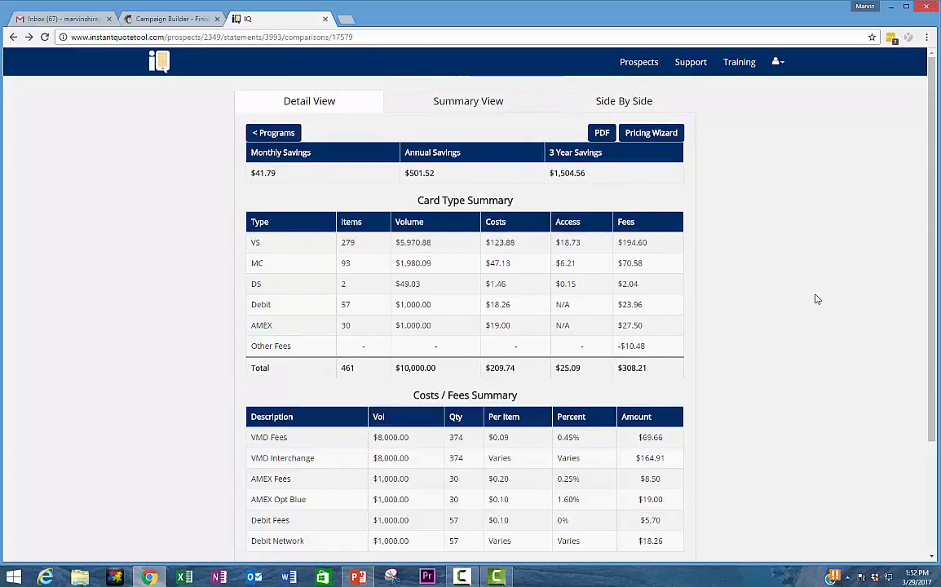
Open the support contact form and look over its full name and message fields
{"action": "left_click", "coordinate": [688, 64]}
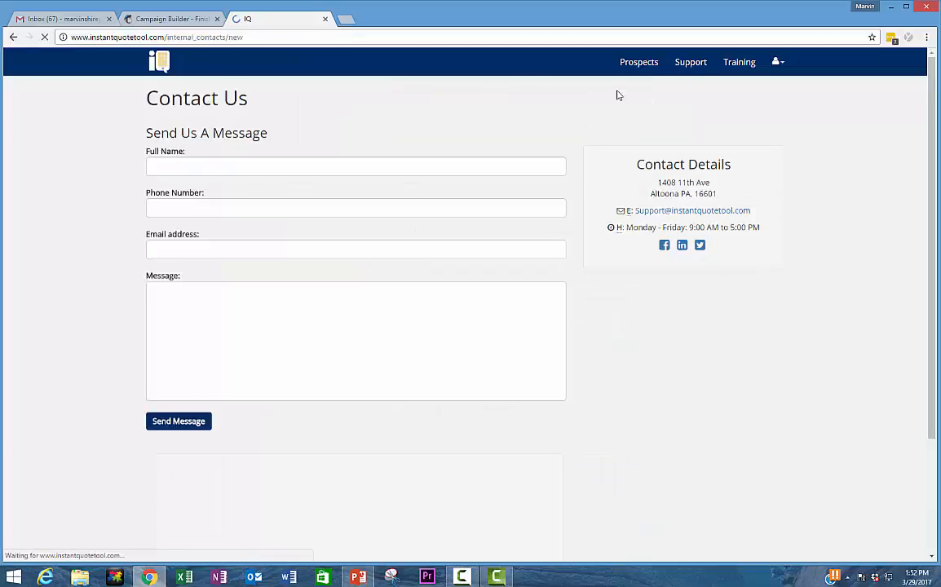
{"action": "left_click", "coordinate": [389, 165]}
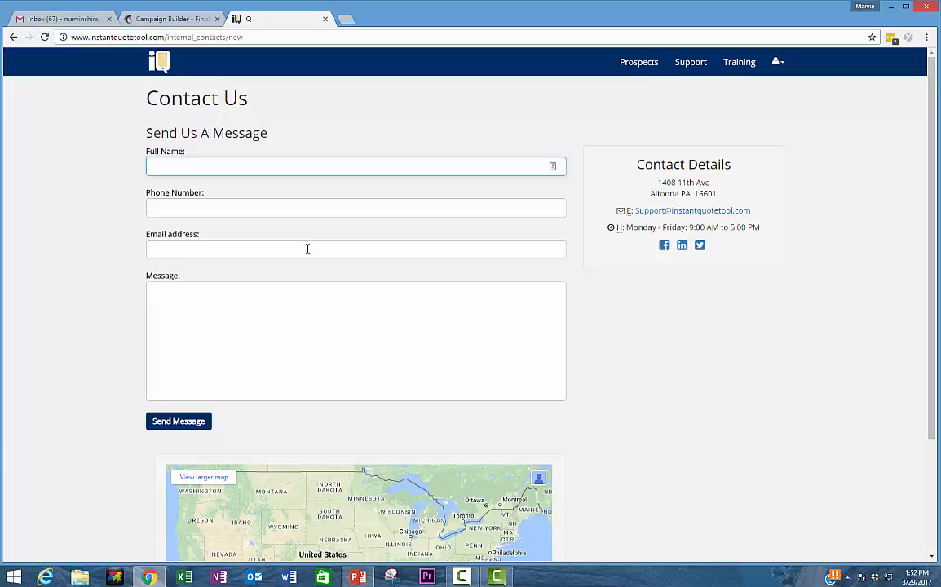
{"action": "left_click", "coordinate": [306, 293]}
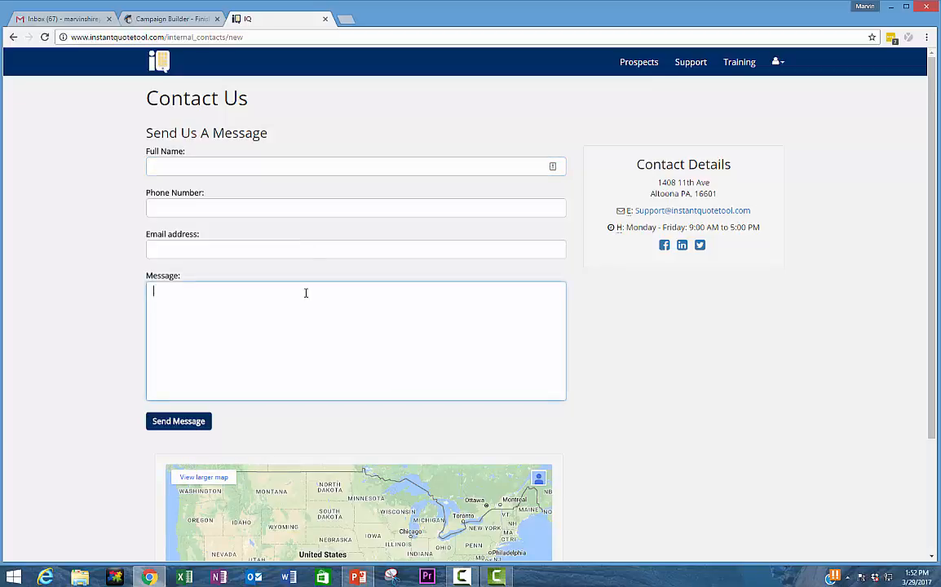